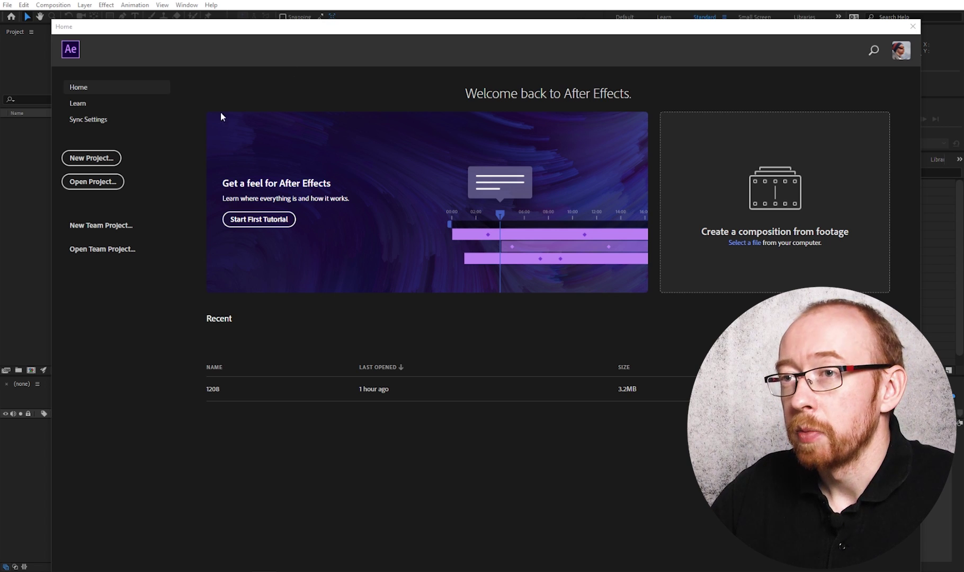
# - Create a new empty project from the Home screen and switch to the Libraries workspace
pyautogui.click(92, 158)
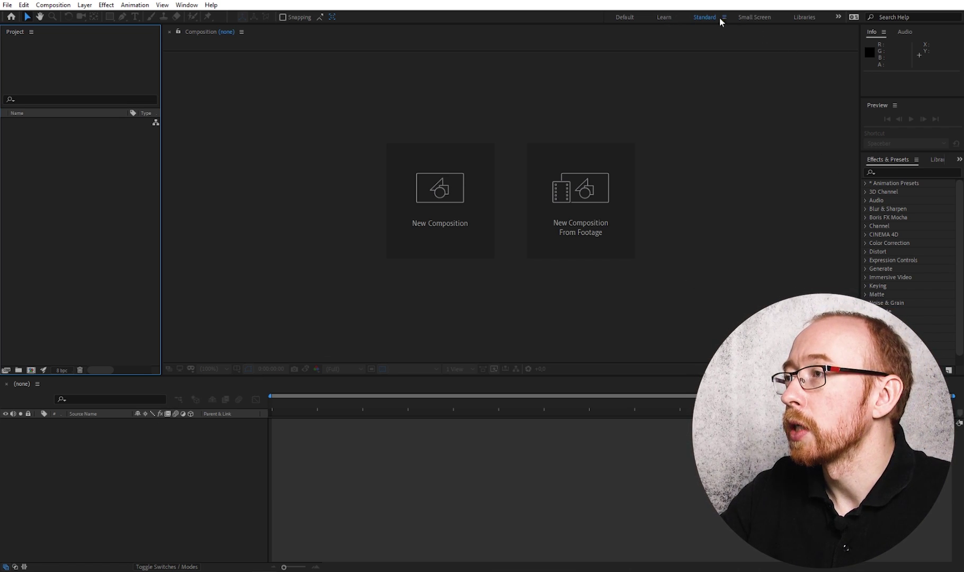
pyautogui.click(762, 16)
pyautogui.click(804, 17)
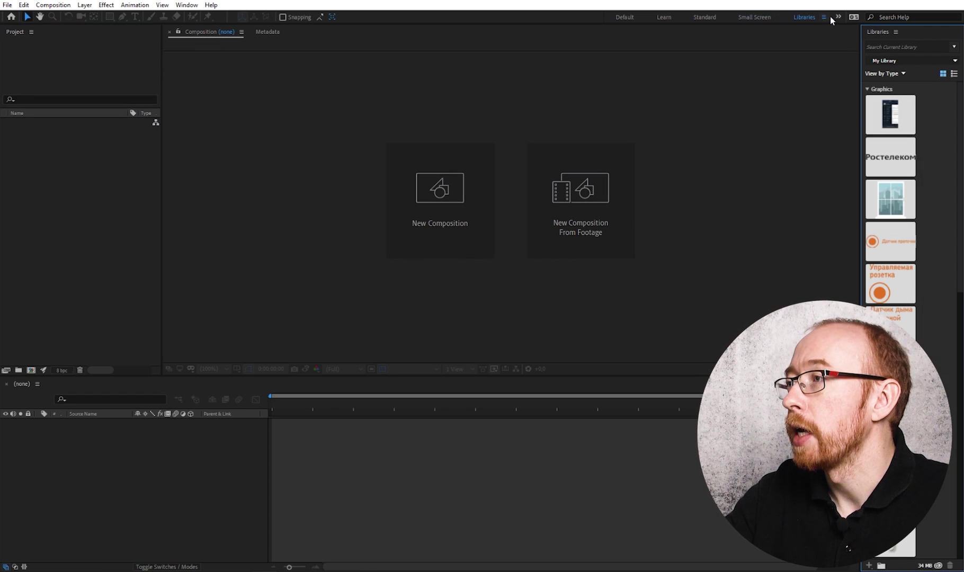
pyautogui.click(757, 15)
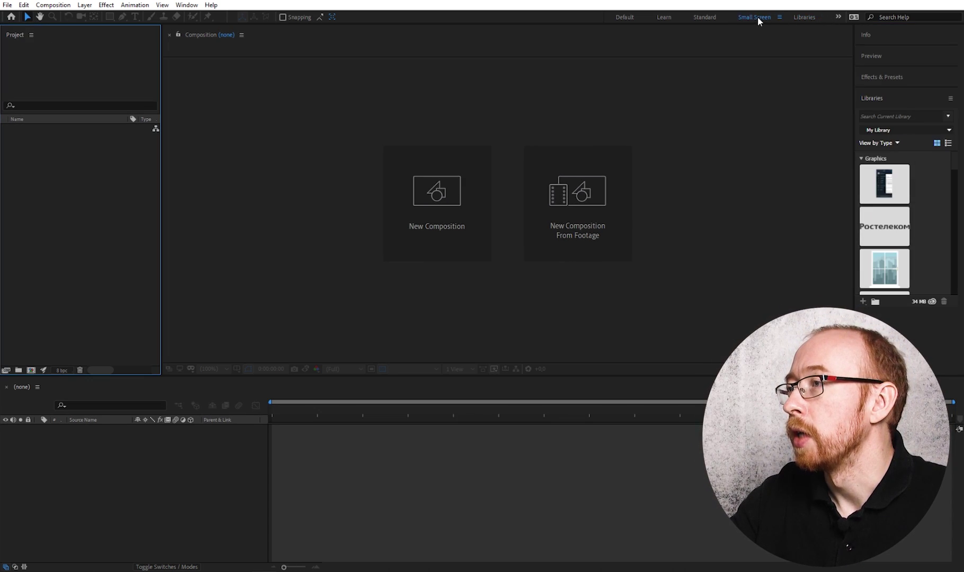
pyautogui.click(702, 17)
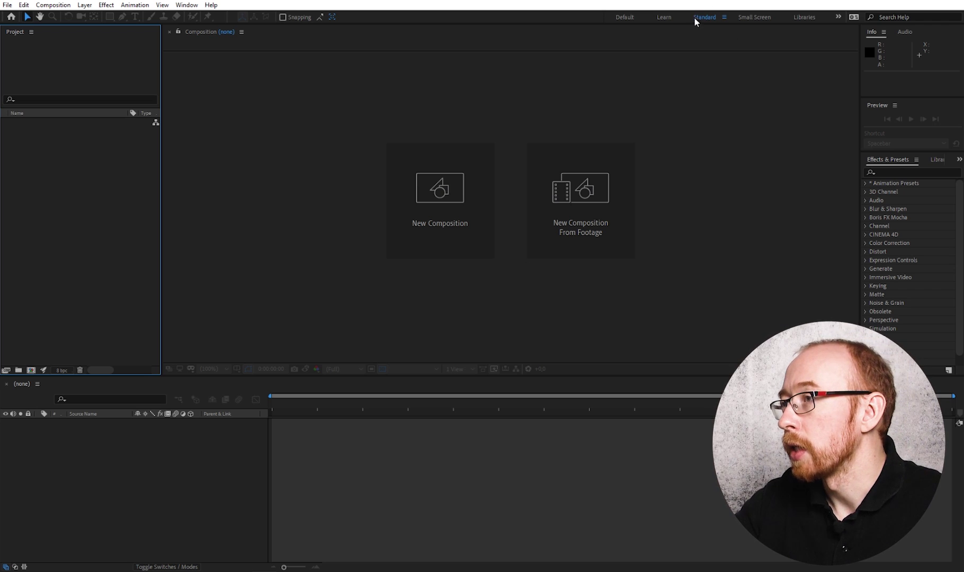
pyautogui.click(664, 17)
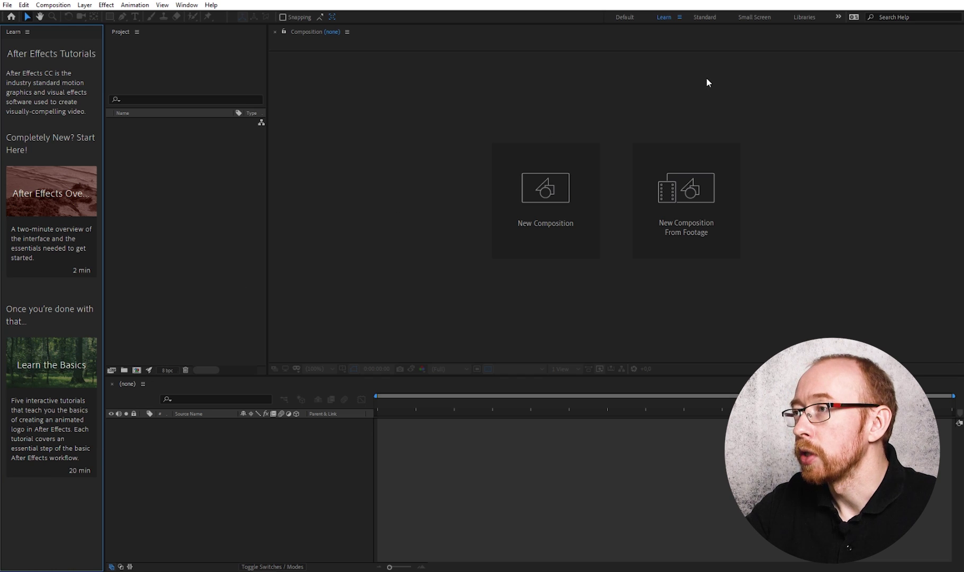
pyautogui.click(705, 18)
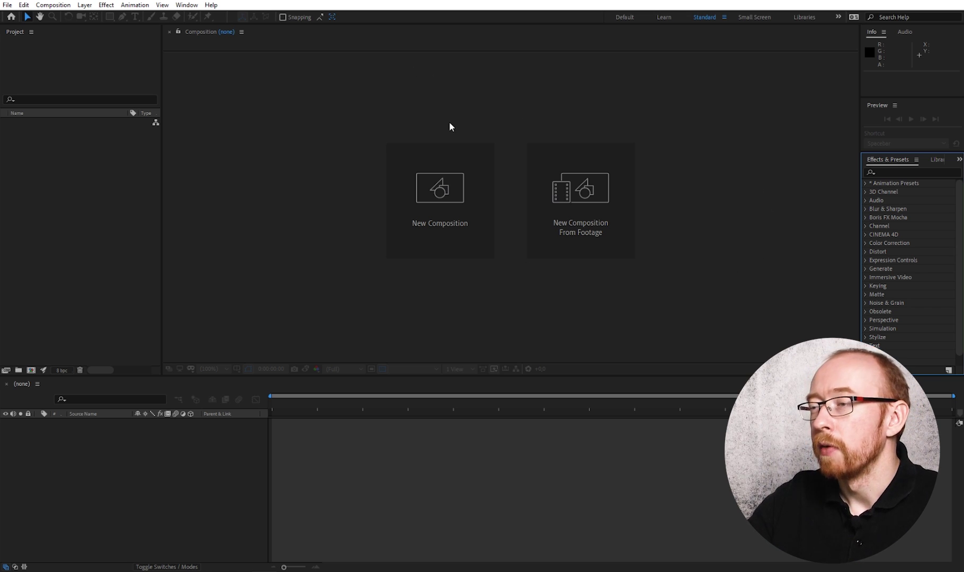
pyautogui.click(156, 451)
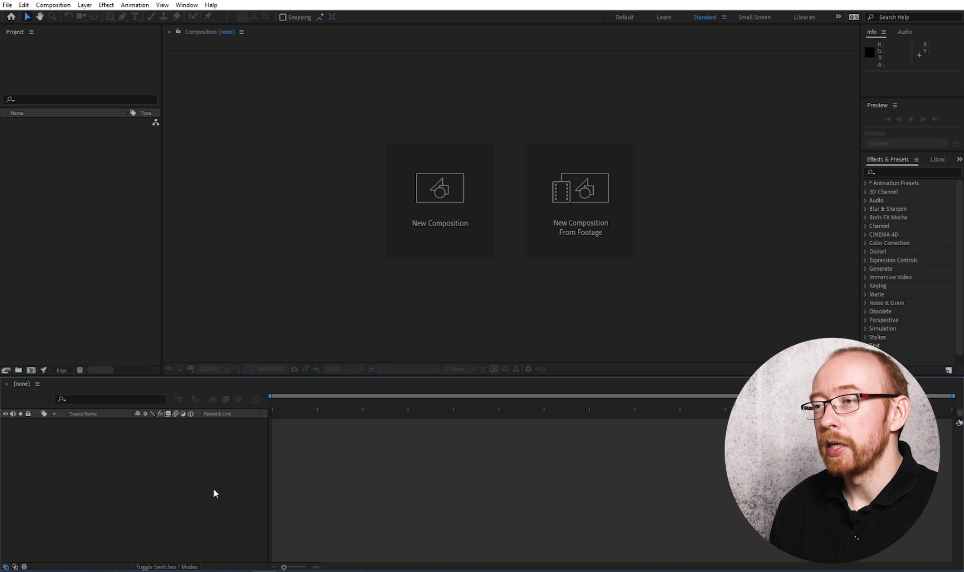
pyautogui.doubleClick(39, 199)
pyautogui.click(441, 365)
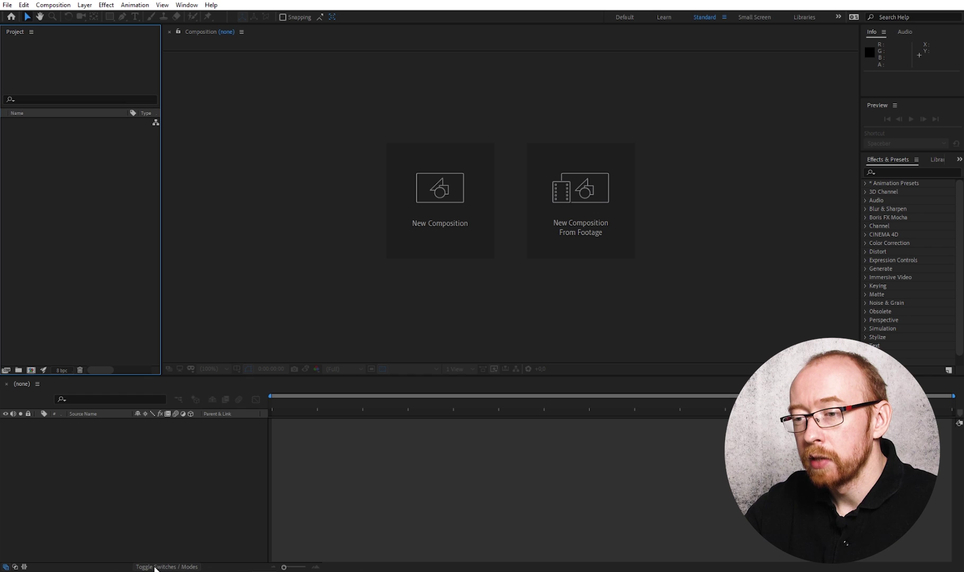
# - Drag all 19 DG_Hoverboard .mxf clips from Explorer's Hoverboard folder into the Project panel
pyautogui.hotkey('alt', 'Tab')
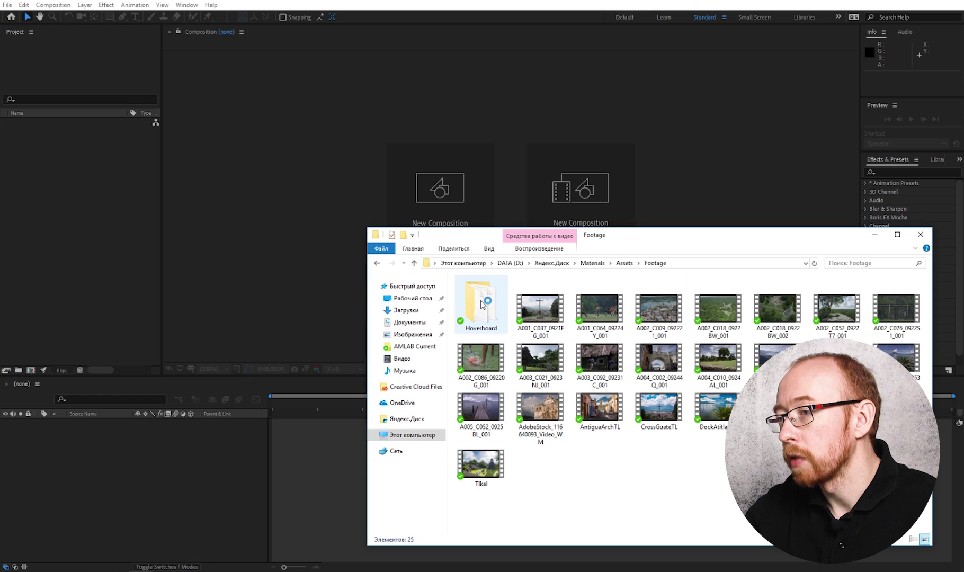
pyautogui.doubleClick(482, 303)
pyautogui.click(491, 318)
pyautogui.keyDown('shift'); pyautogui.click(592, 438); pyautogui.keyUp('shift')
pyautogui.moveTo(556, 313); pyautogui.dragTo(42, 237)
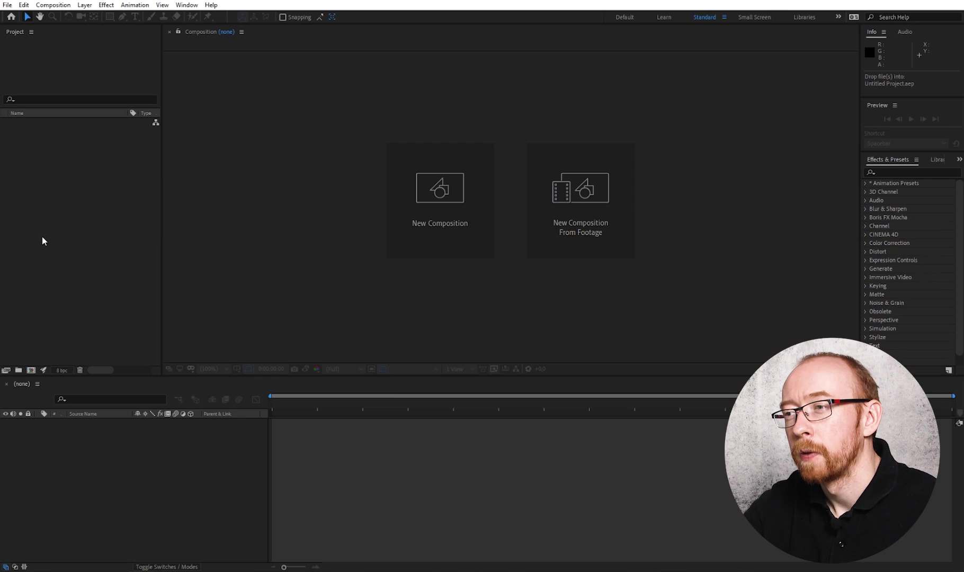
pyautogui.click(12, 123)
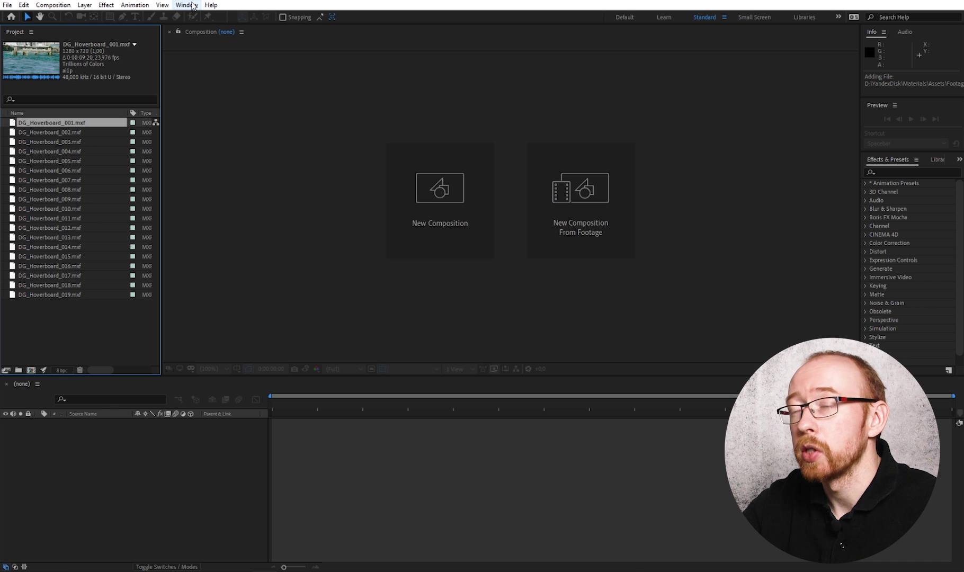
# - Open the Media Browser panel and browse to the Яндекс.Диск folder on drive D: (DATA)
pyautogui.click(192, 6)
pyautogui.click(193, 6)
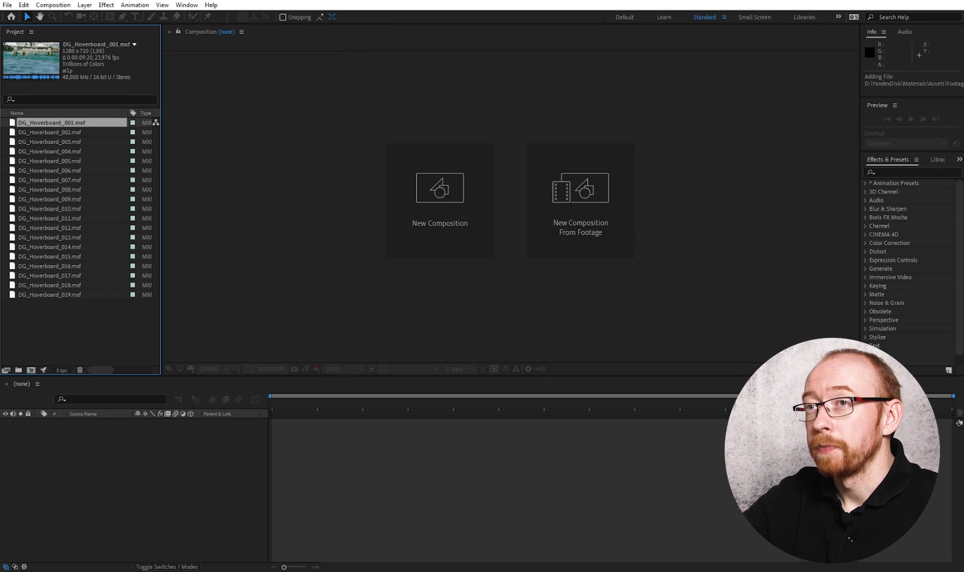
pyautogui.click(186, 6)
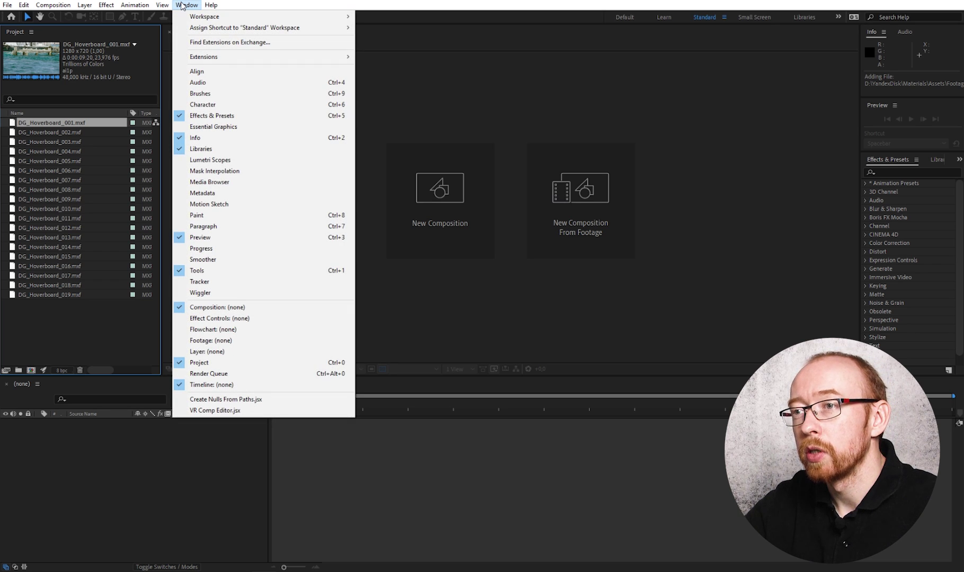
pyautogui.click(236, 182)
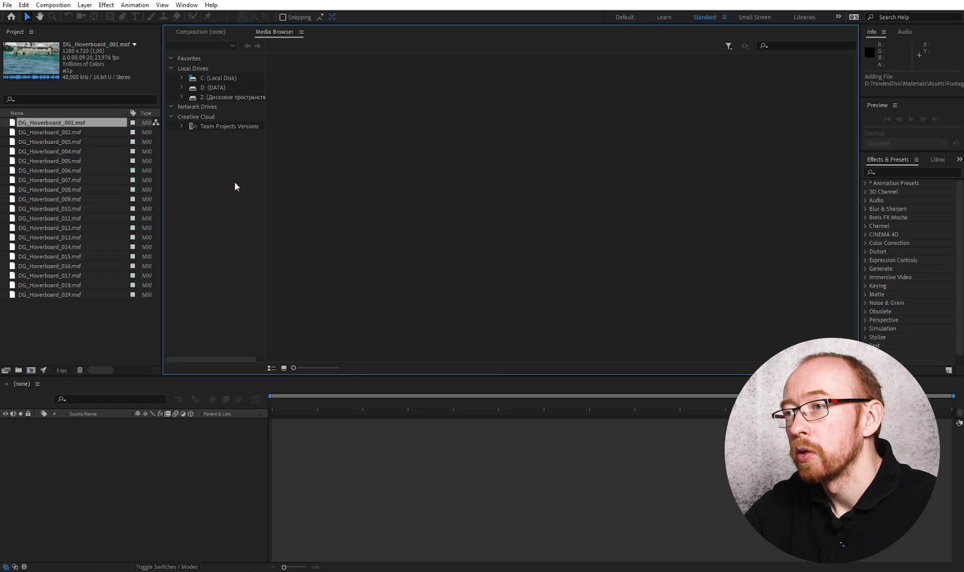
pyautogui.click(213, 88)
pyautogui.doubleClick(423, 86)
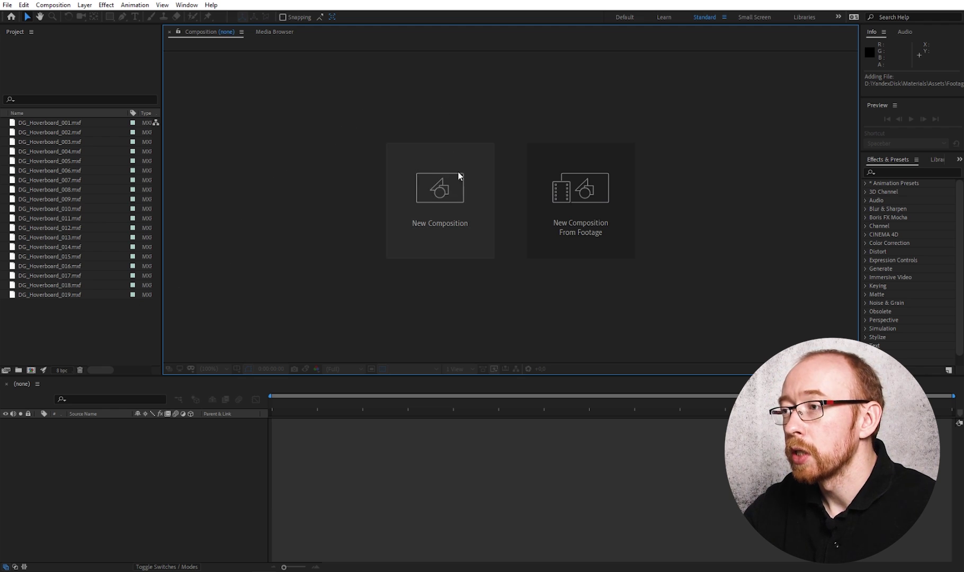
pyautogui.click(55, 317)
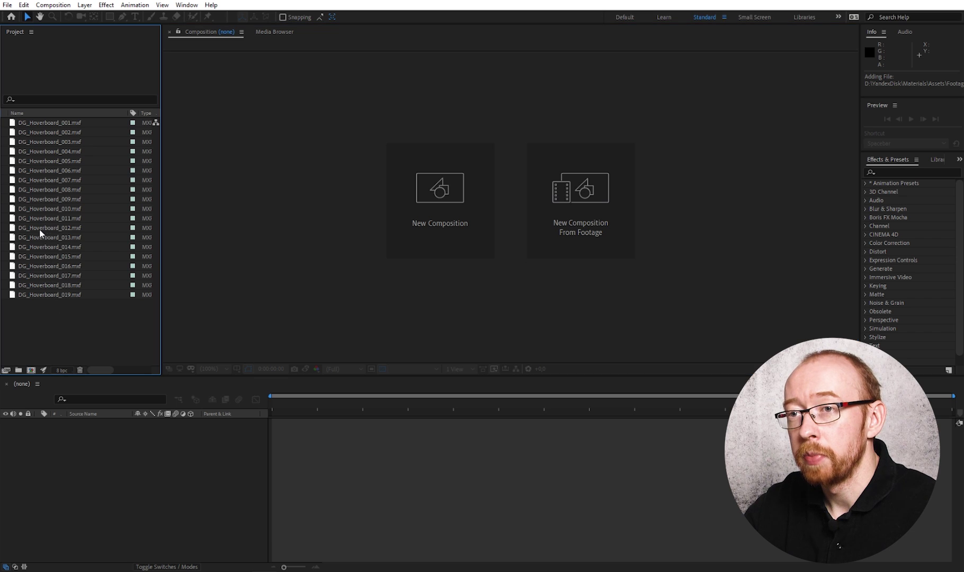
# - Create a composition from DG_Hoverboard_010.mxf by dragging it into the empty Timeline
pyautogui.click(36, 191)
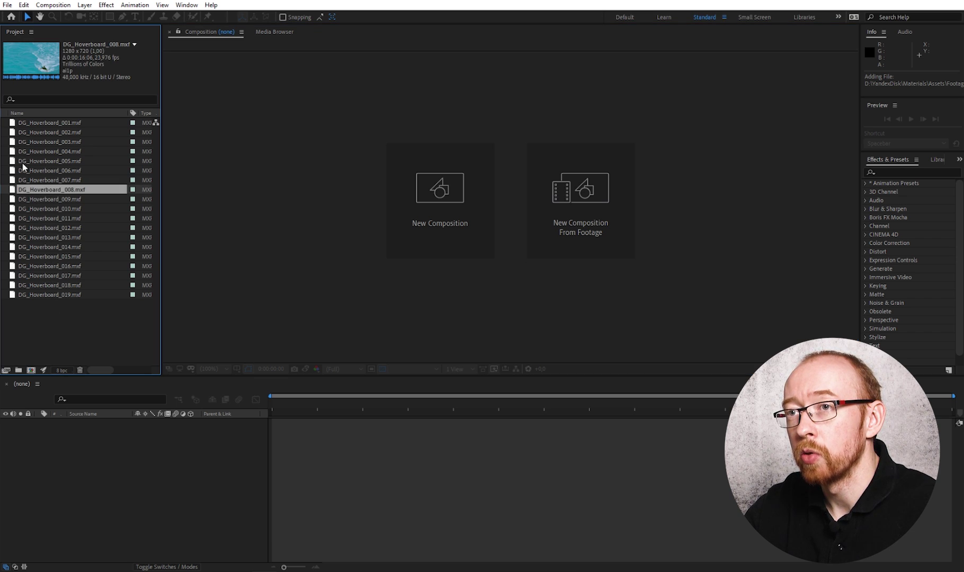
pyautogui.click(51, 209)
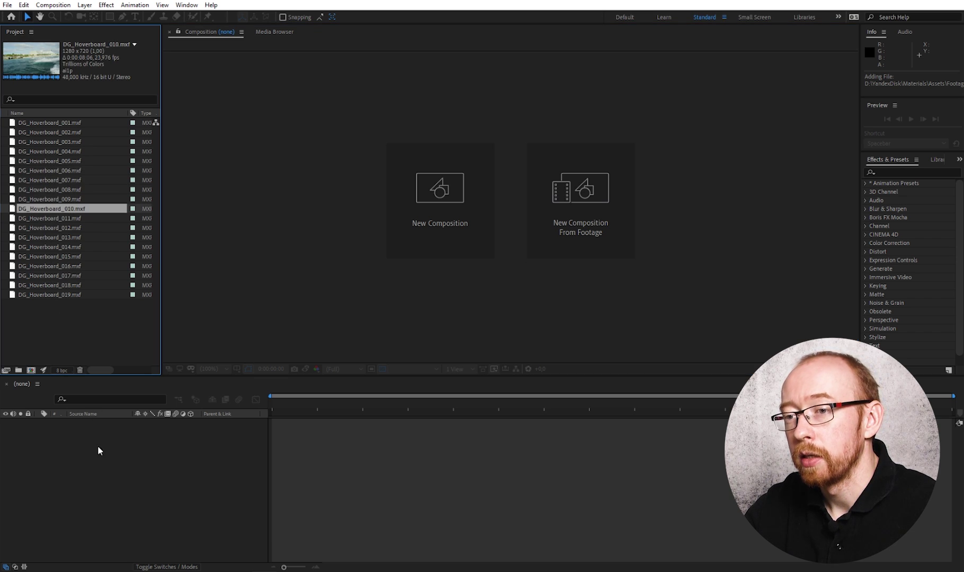
pyautogui.moveTo(63, 212); pyautogui.dragTo(139, 503)
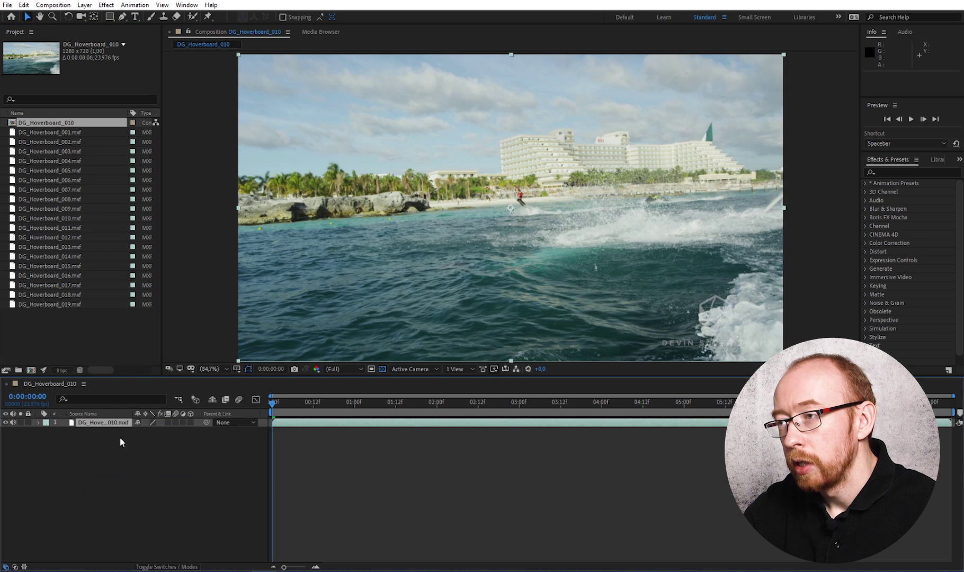
# - Scrub the playhead through the clip's first two seconds
pyautogui.click(351, 406)
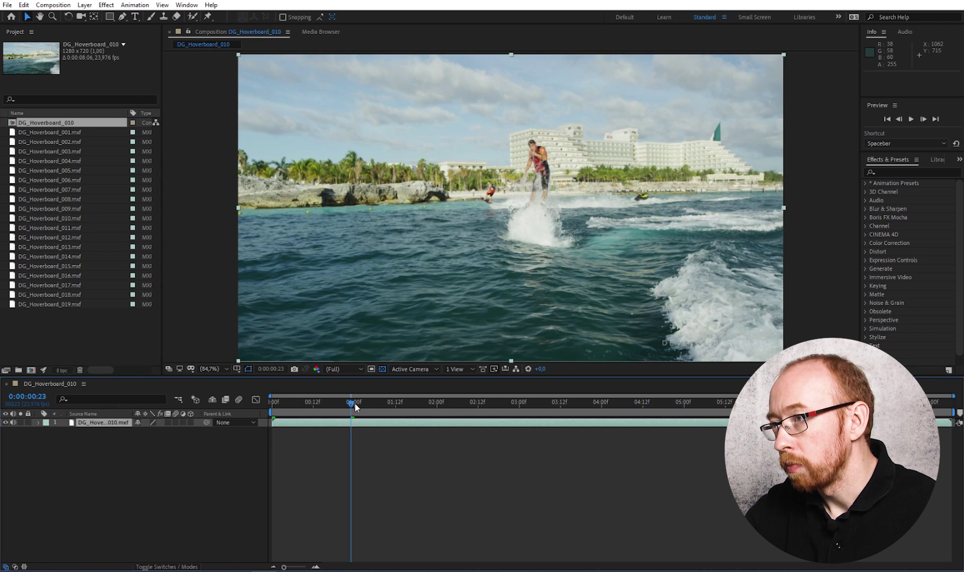
pyautogui.moveTo(355, 406); pyautogui.dragTo(294, 398)
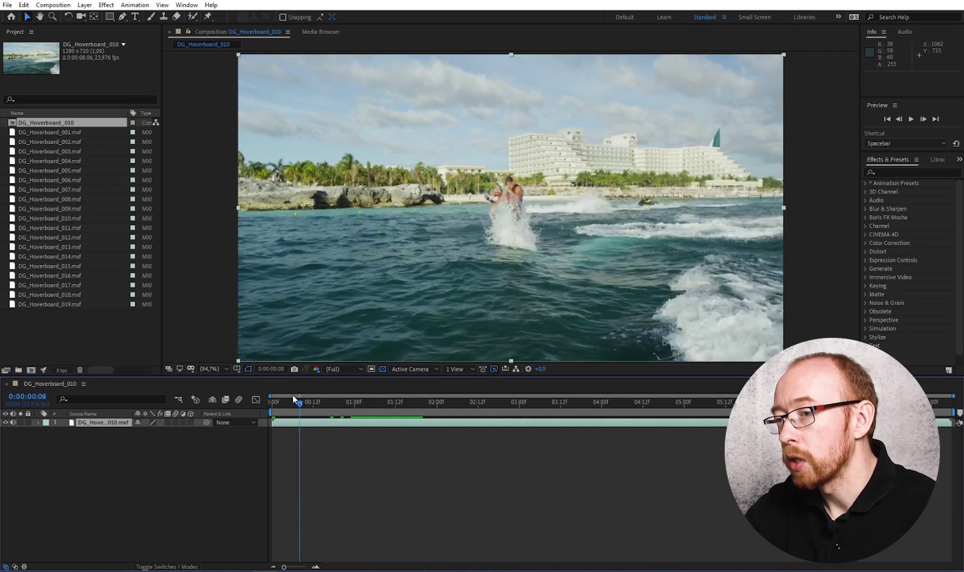
pyautogui.moveTo(293, 395); pyautogui.dragTo(442, 395)
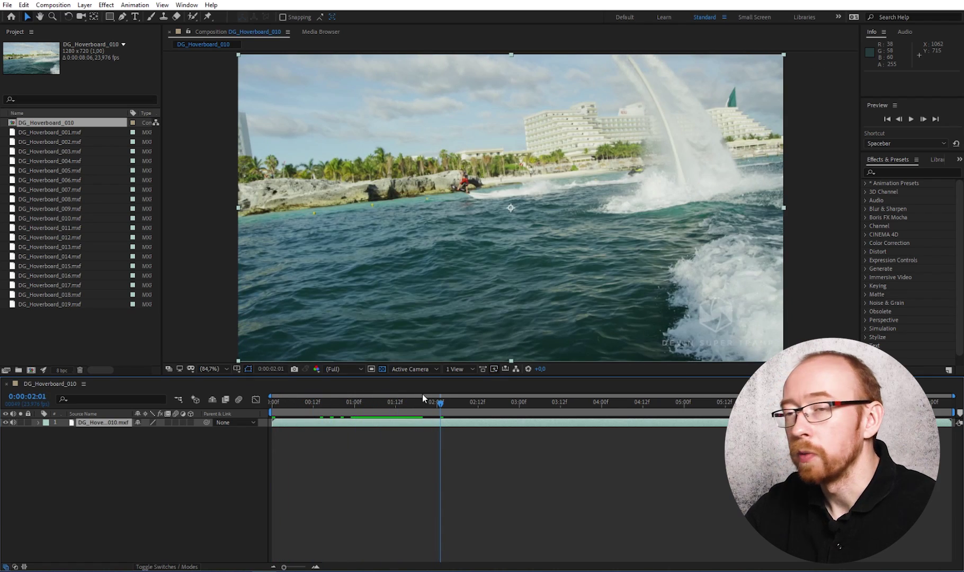
pyautogui.click(50, 5)
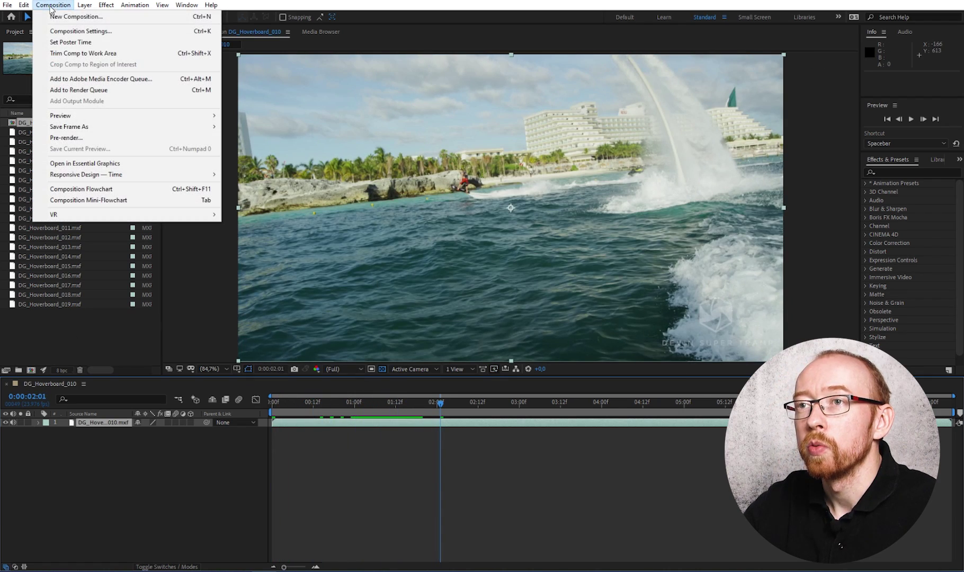
pyautogui.click(61, 17)
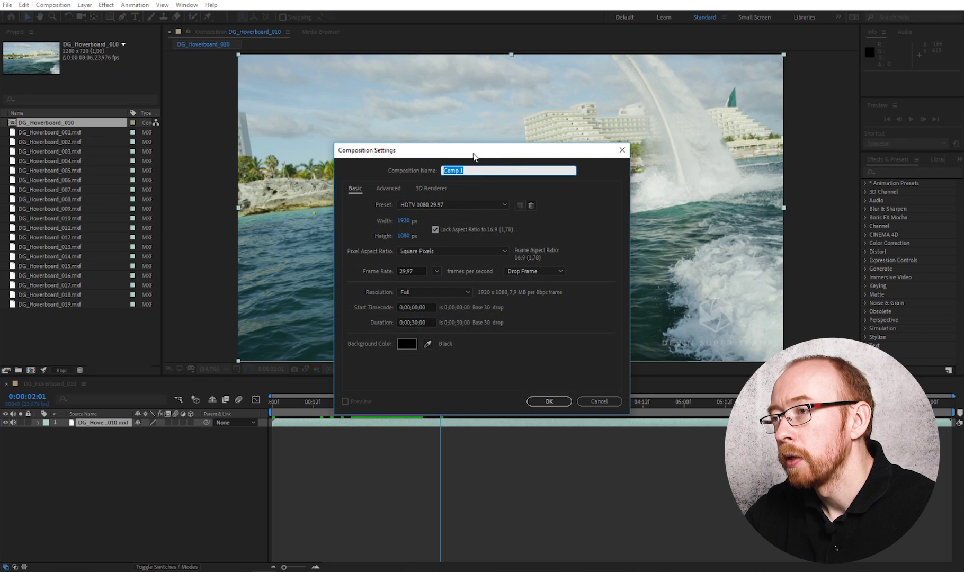
pyautogui.moveTo(474, 157); pyautogui.dragTo(446, 79)
pyautogui.click(426, 126)
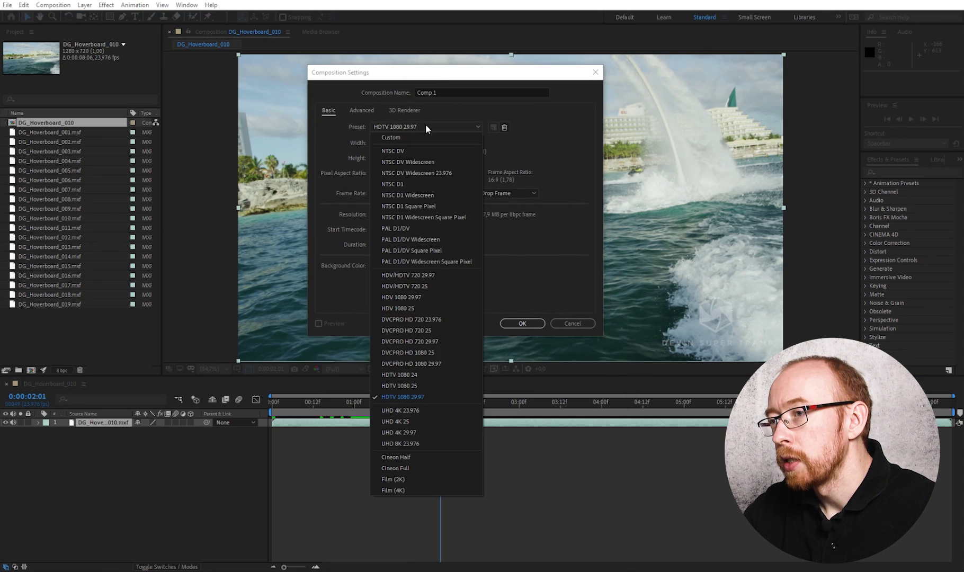
pyautogui.click(330, 147)
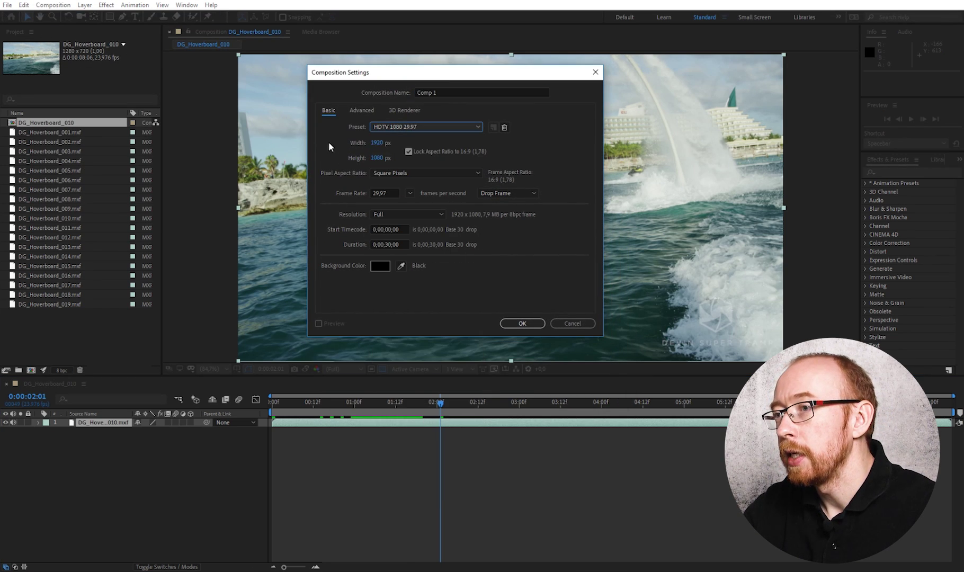
pyautogui.click(376, 143)
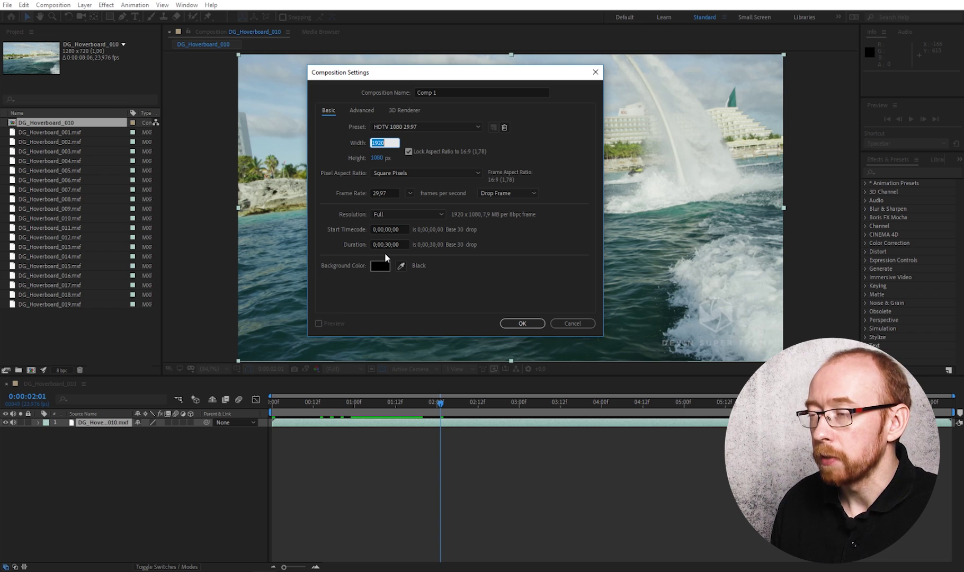
pyautogui.click(572, 323)
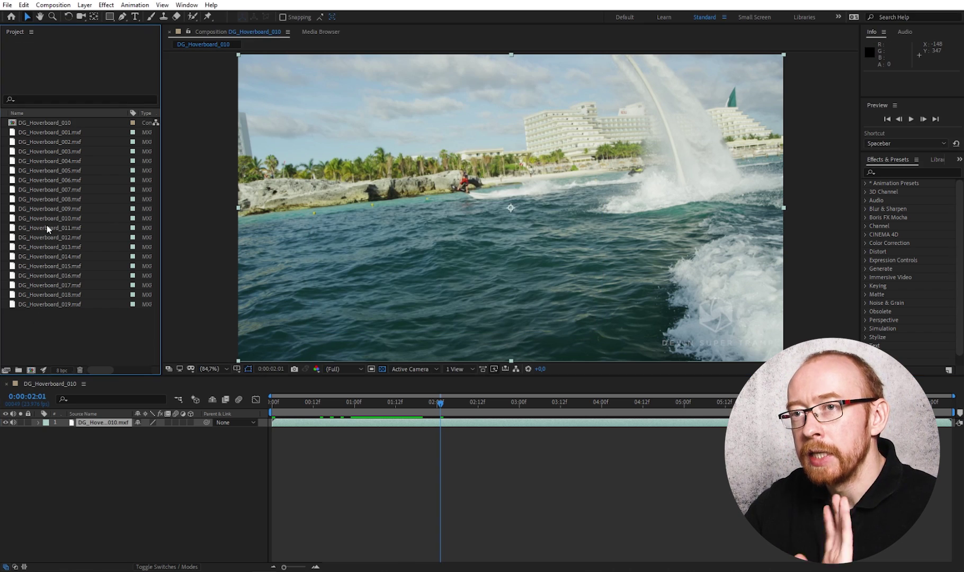
# - Select clips DG_Hoverboard_001 through 019 and drop them onto the New Folder icon
pyautogui.click(67, 126)
pyautogui.click(67, 131)
pyautogui.keyDown('shift'); pyautogui.click(59, 305); pyautogui.keyUp('shift')
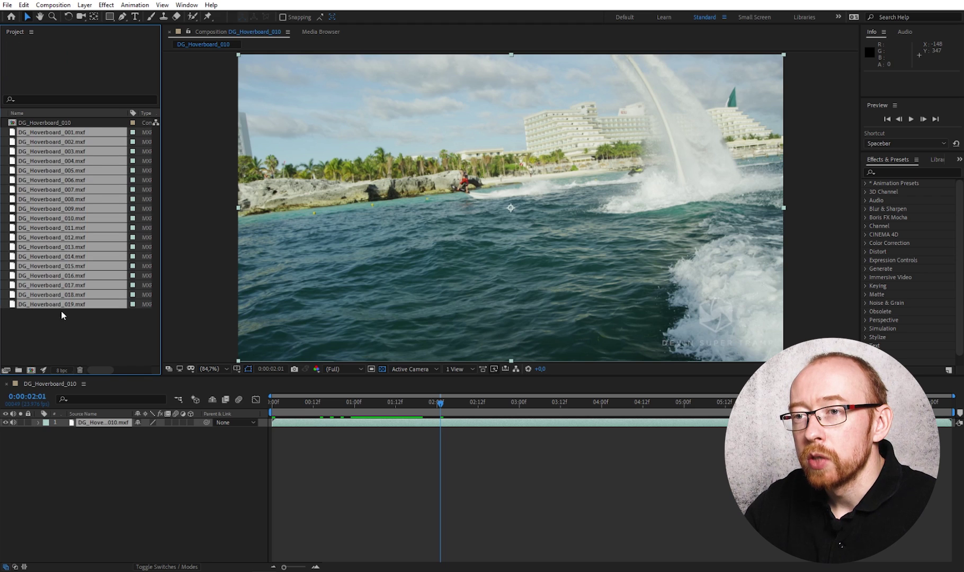
pyautogui.click(61, 310)
pyautogui.click(53, 276)
pyautogui.click(41, 125)
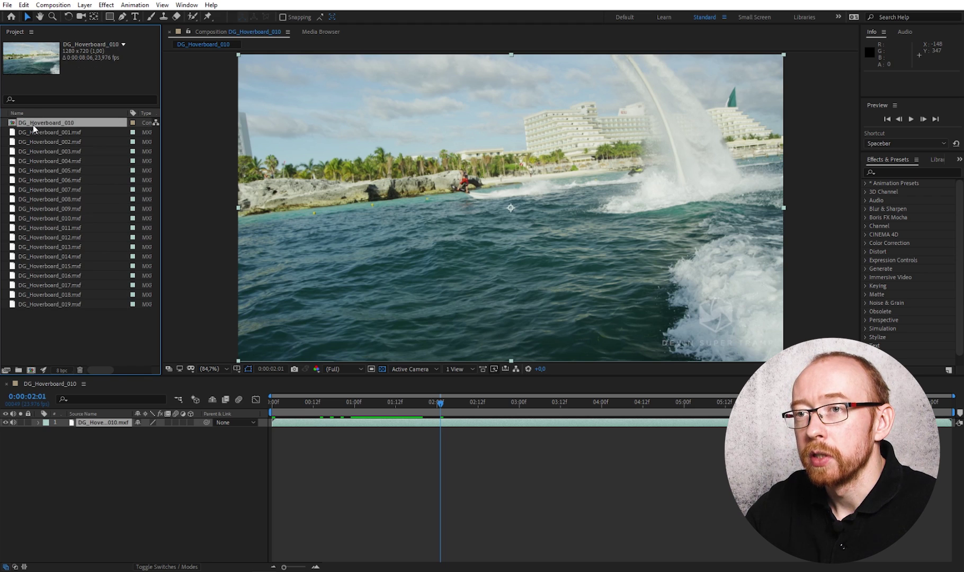
pyautogui.click(42, 134)
pyautogui.keyDown('shift'); pyautogui.click(46, 304); pyautogui.keyUp('shift')
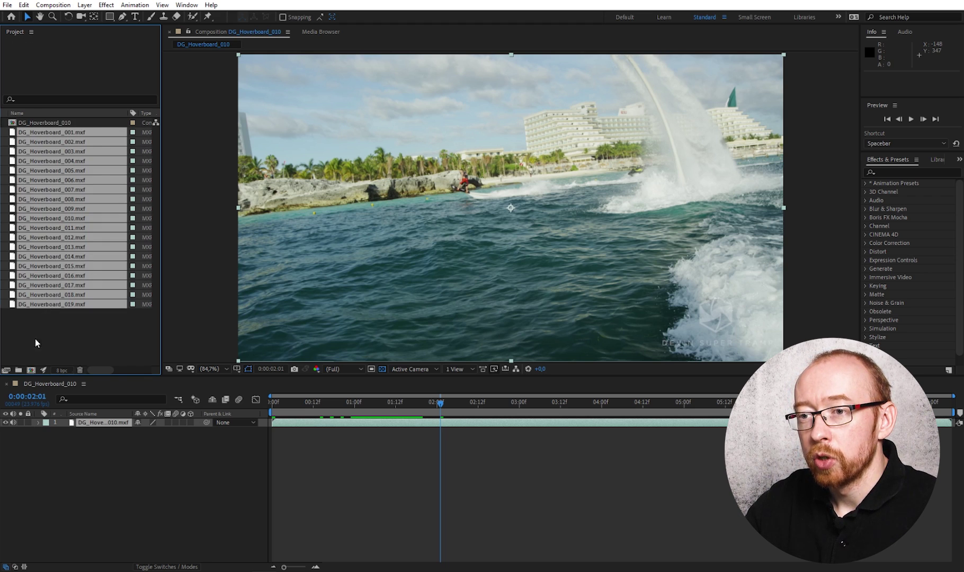
pyautogui.moveTo(54, 137); pyautogui.dragTo(18, 370)
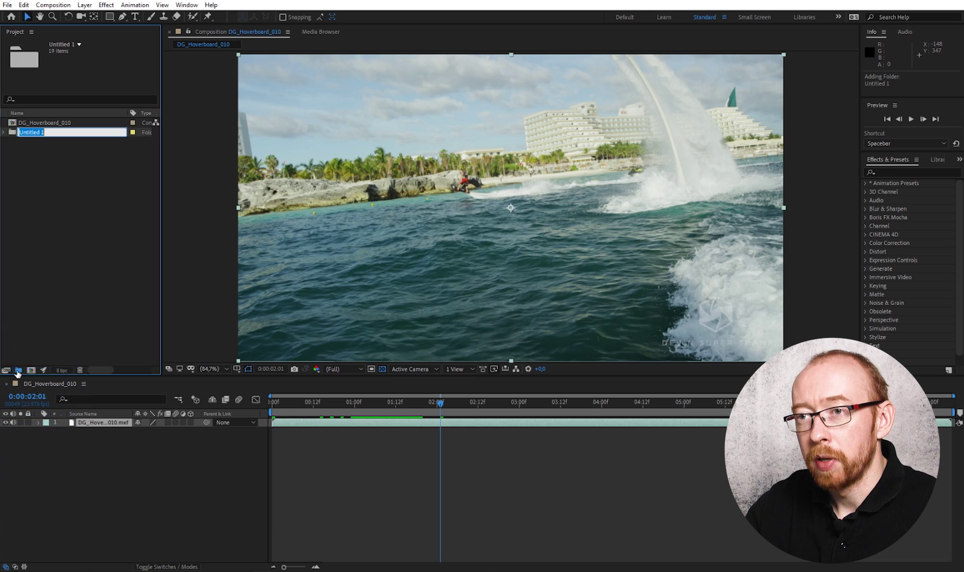
# - Rename the new folder to Footage
pyautogui.doubleClick(29, 136)
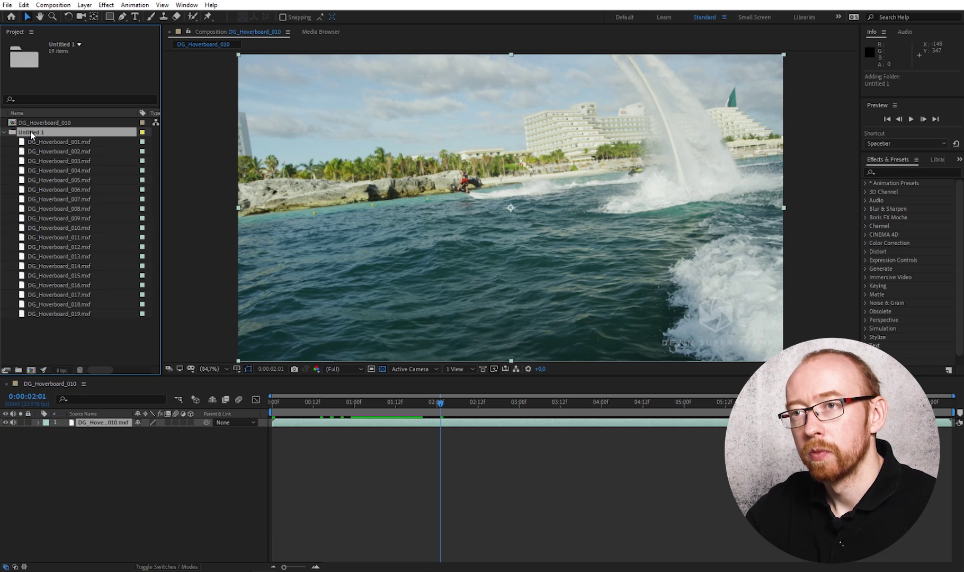
pyautogui.press('Return')
pyautogui.write('Footage')
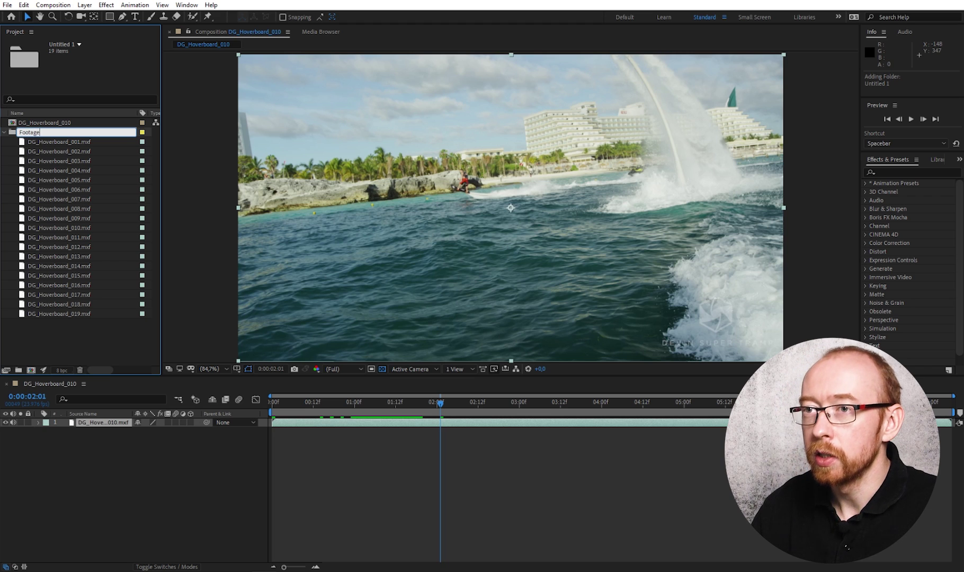
pyautogui.press('Return')
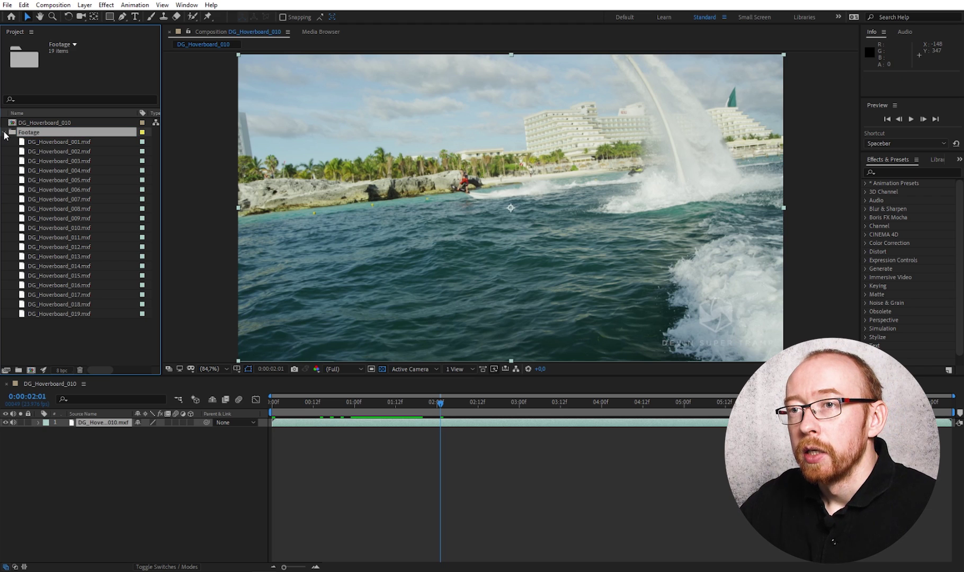
pyautogui.click(5, 132)
pyautogui.click(5, 133)
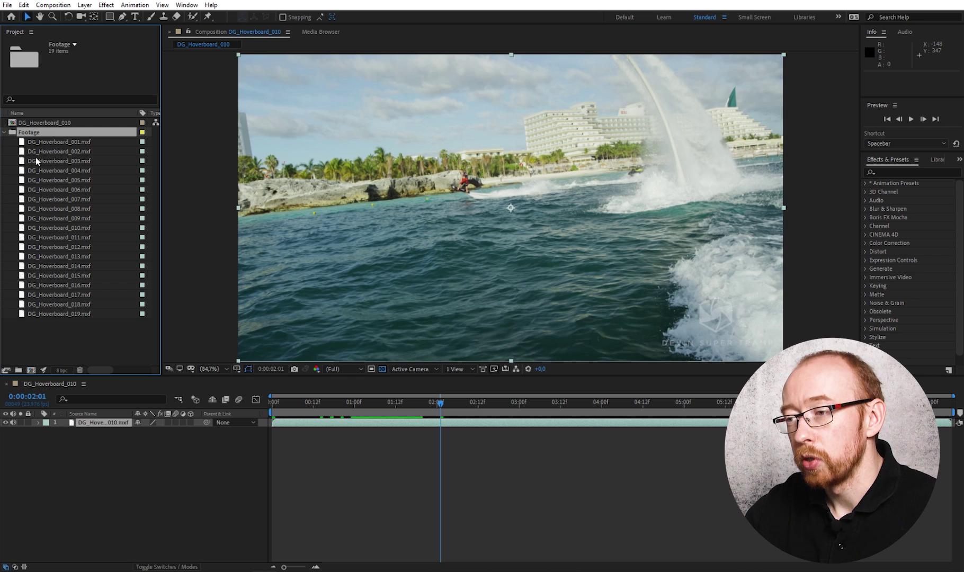
pyautogui.click(23, 159)
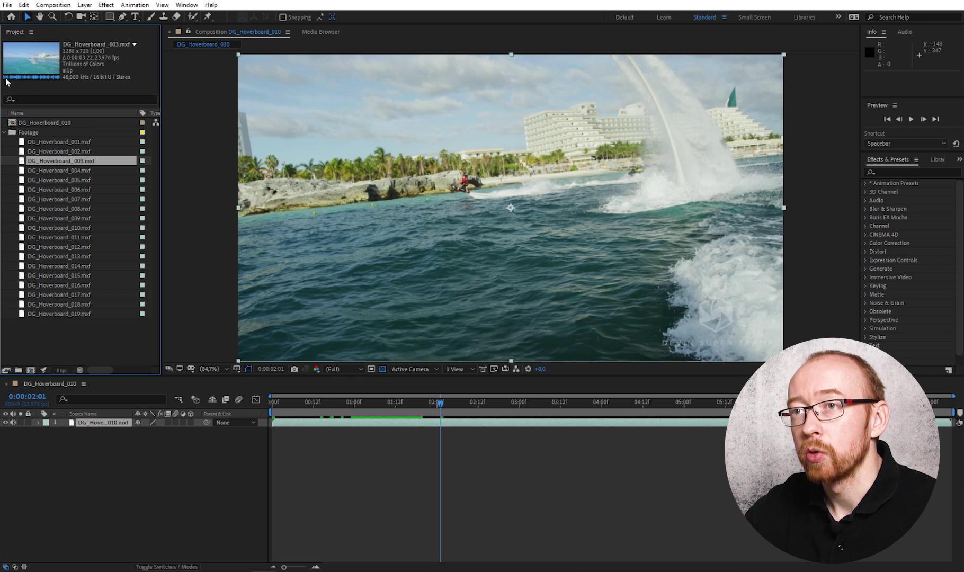
# - Open DG_Hoverboard_003.mxf in the Footage viewer and play it back
pyautogui.doubleClick(24, 161)
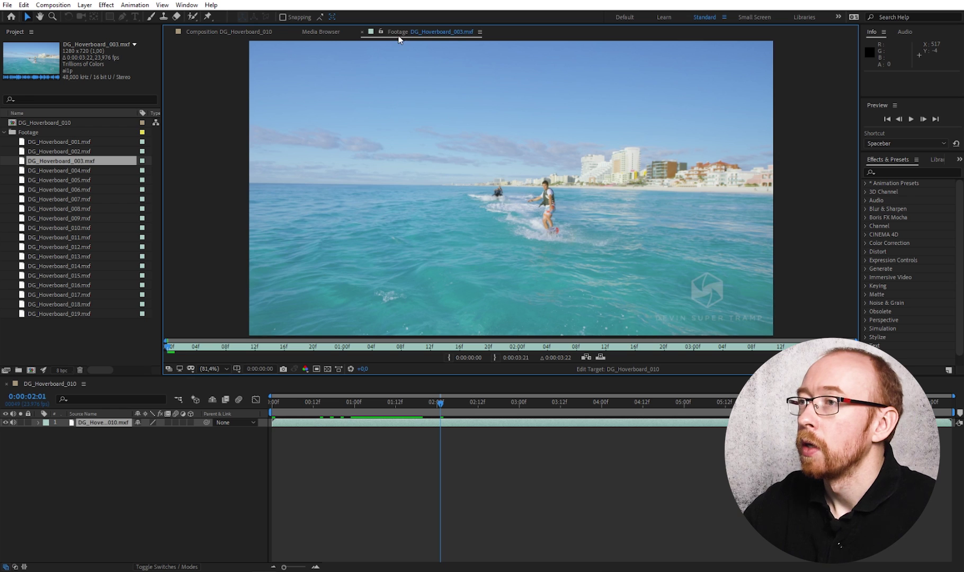
pyautogui.press('space')
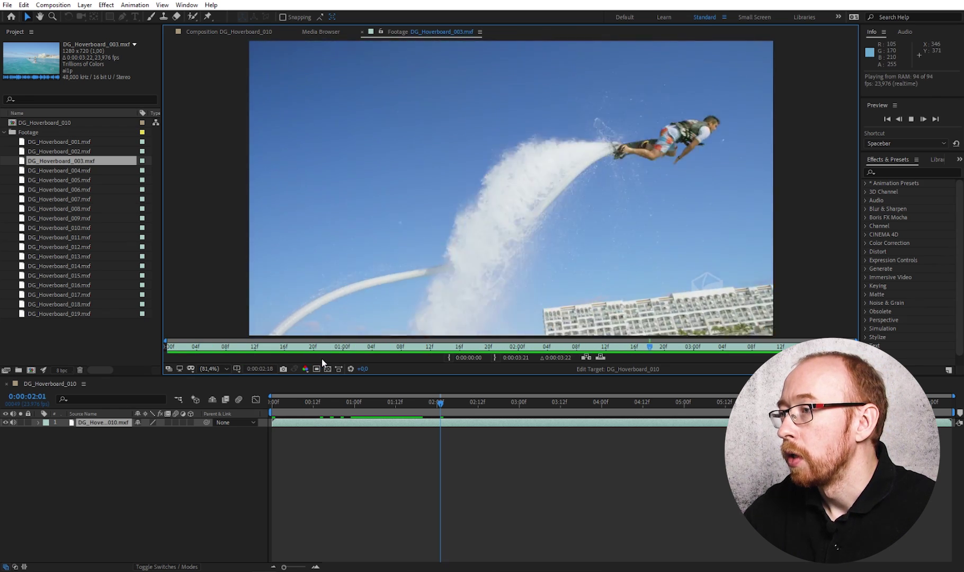
pyautogui.press('space')
# - Return to the DG_Hoverboard_010 composition and resize the panel dividers to enlarge the viewer
pyautogui.click(229, 33)
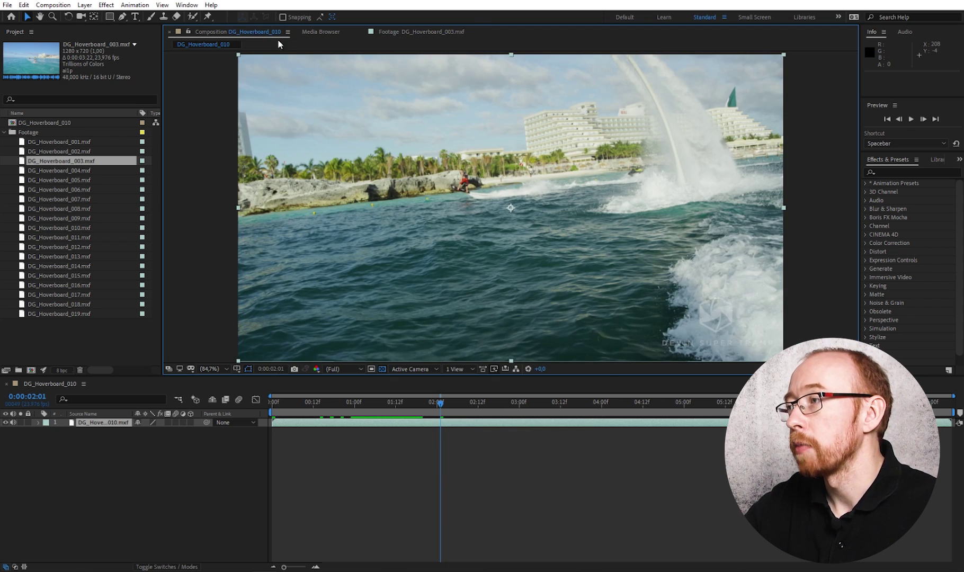
pyautogui.moveTo(860, 155)
pyautogui.mouseDown()
pyautogui.moveTo(729, 150)
pyautogui.moveTo(876, 150)
pyautogui.mouseUp()
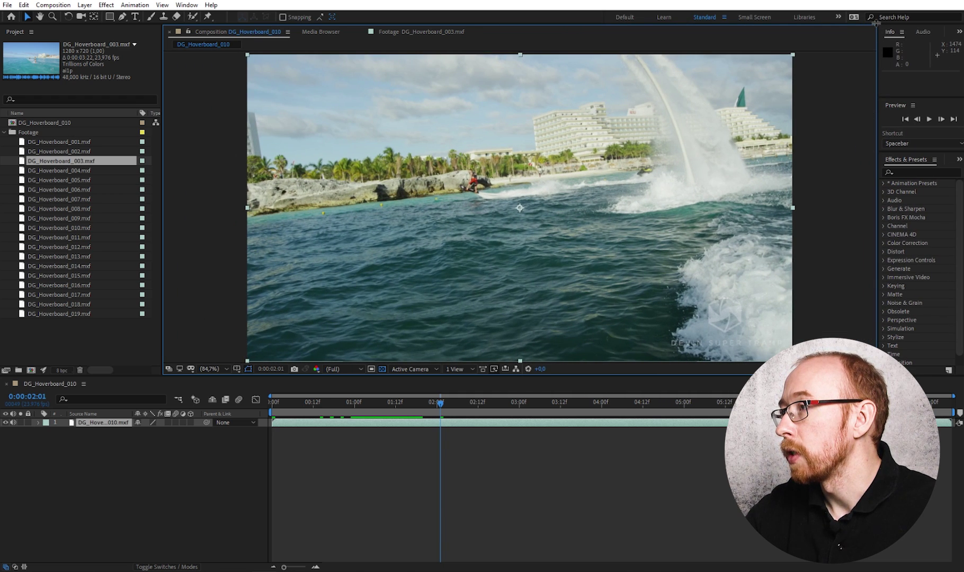
pyautogui.moveTo(876, 306)
pyautogui.mouseDown()
pyautogui.moveTo(861, 376)
pyautogui.moveTo(572, 425)
pyautogui.mouseUp()
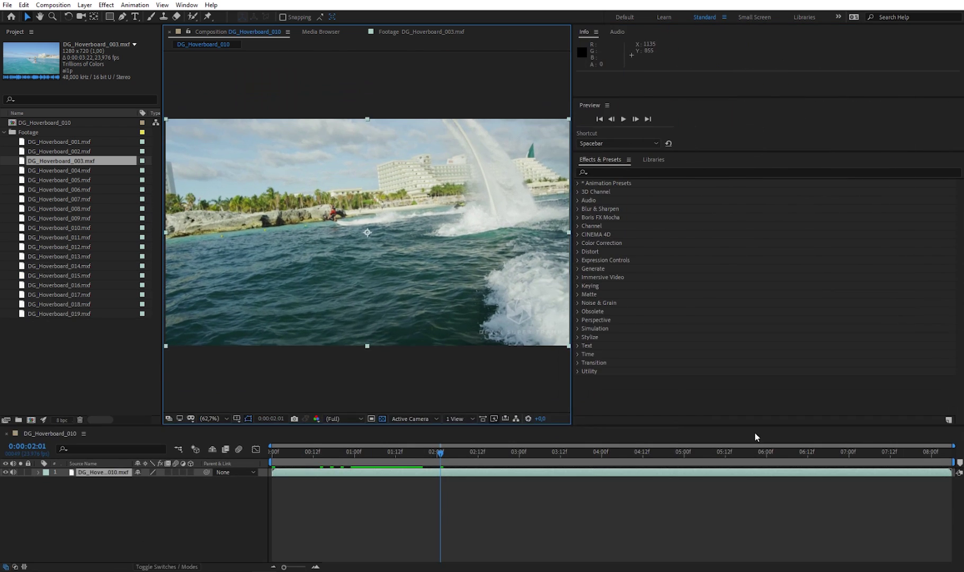
pyautogui.moveTo(756, 438); pyautogui.dragTo(816, 442)
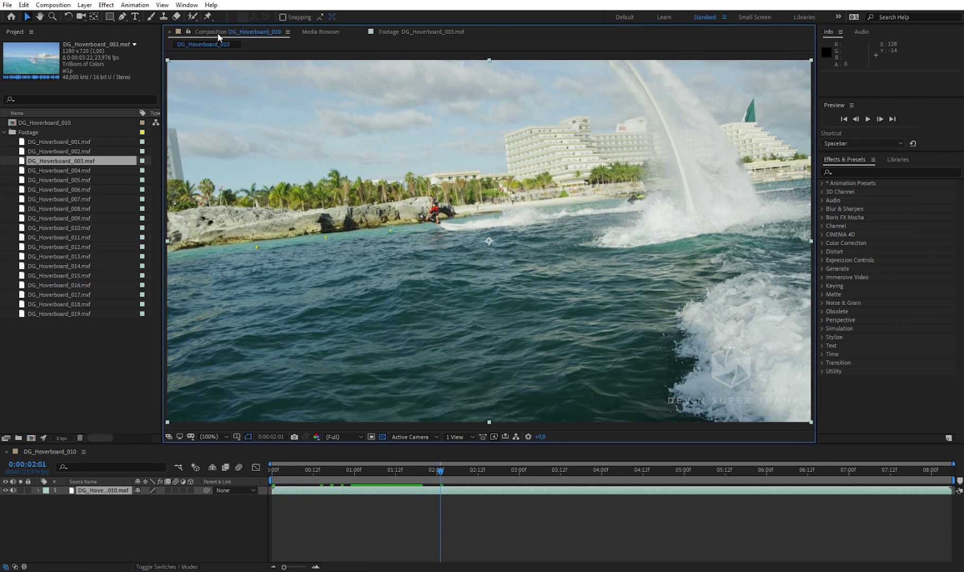
# - Dock the DG_Hoverboard_003.mxf footage viewer beside the DG_Hoverboard_010 composition and widen it
pyautogui.click(424, 32)
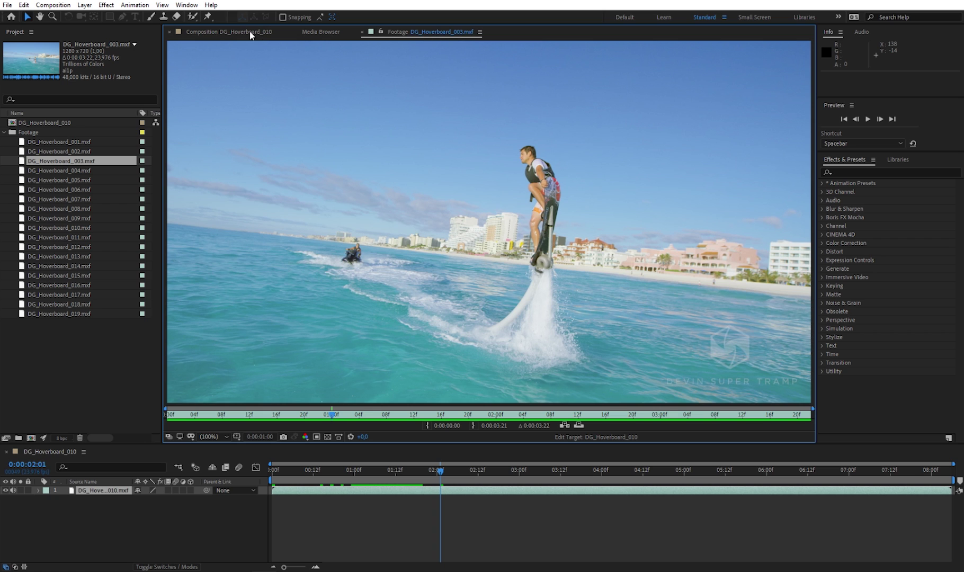
pyautogui.click(386, 32)
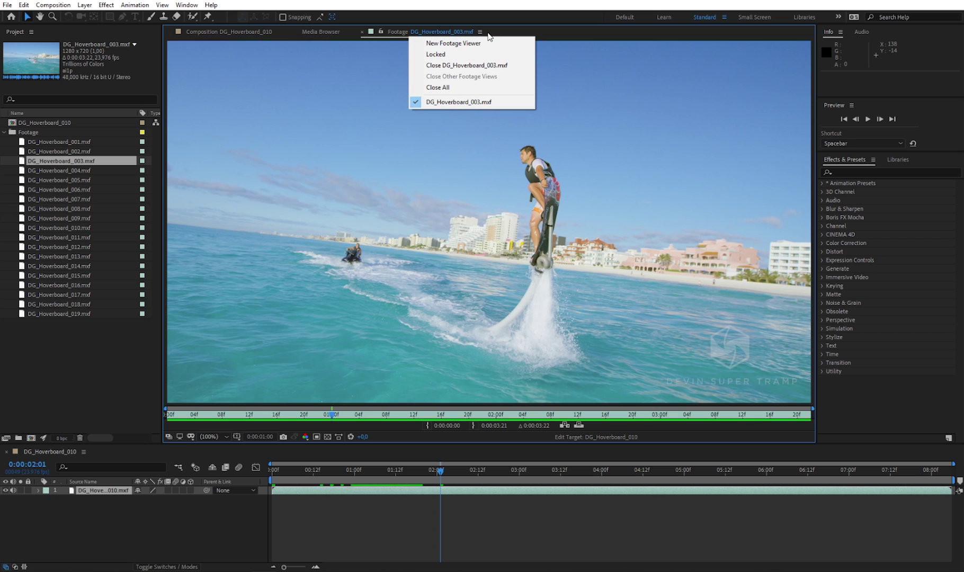
pyautogui.press('Escape')
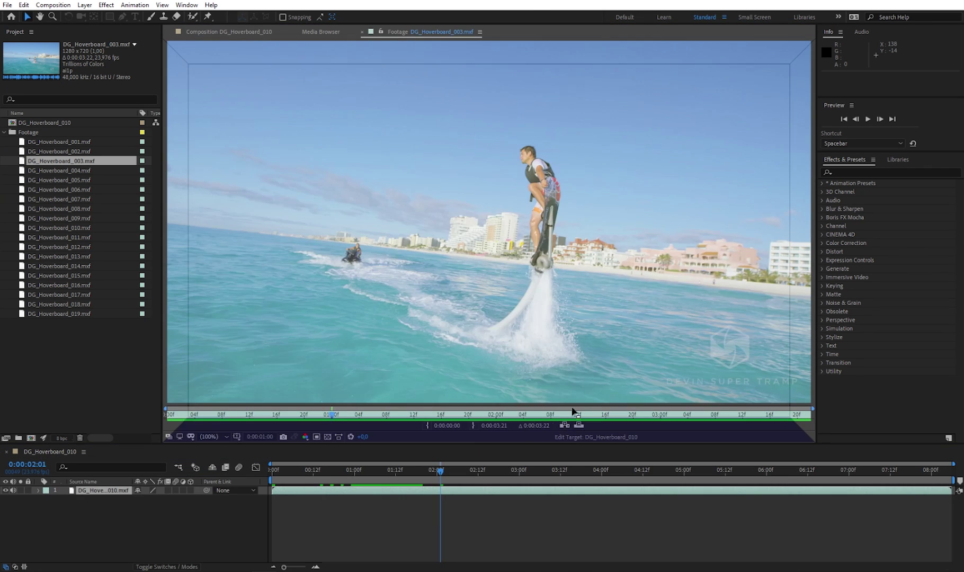
pyautogui.moveTo(574, 411); pyautogui.dragTo(764, 255)
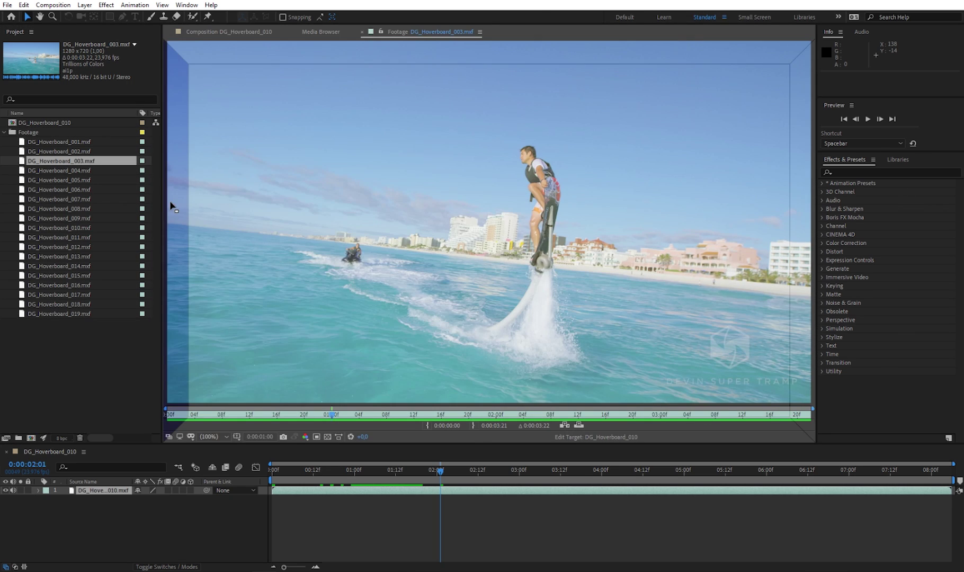
pyautogui.moveTo(271, 207); pyautogui.dragTo(170, 207)
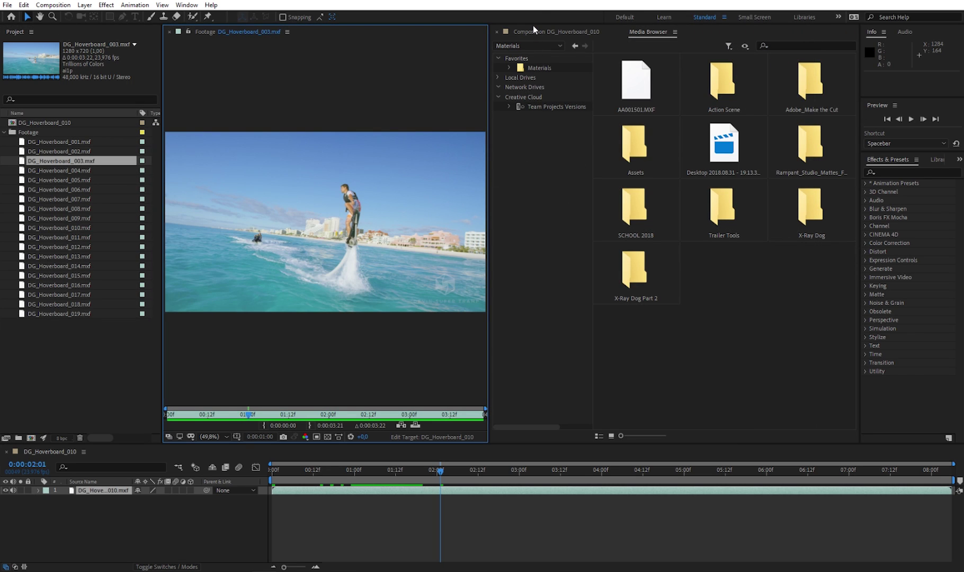
pyautogui.click(534, 27)
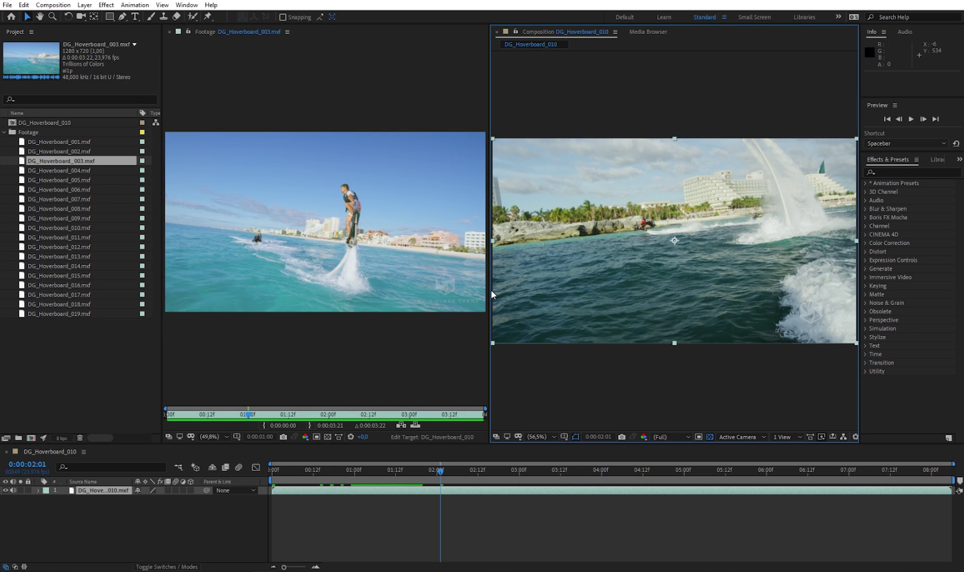
pyautogui.moveTo(491, 290); pyautogui.dragTo(563, 292)
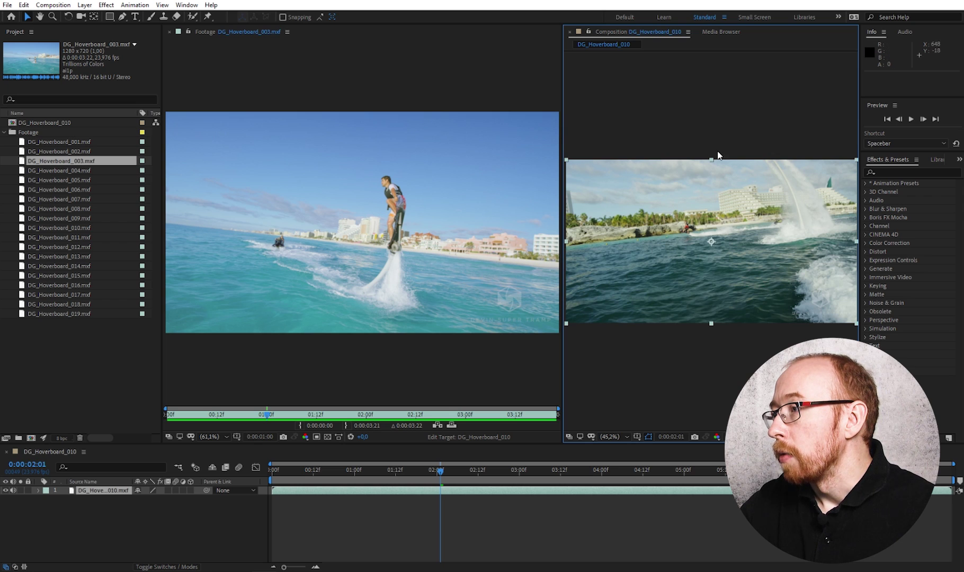
# - Switch the side panel to Libraries, then back to Effects & Presets
pyautogui.click(937, 159)
pyautogui.click(960, 160)
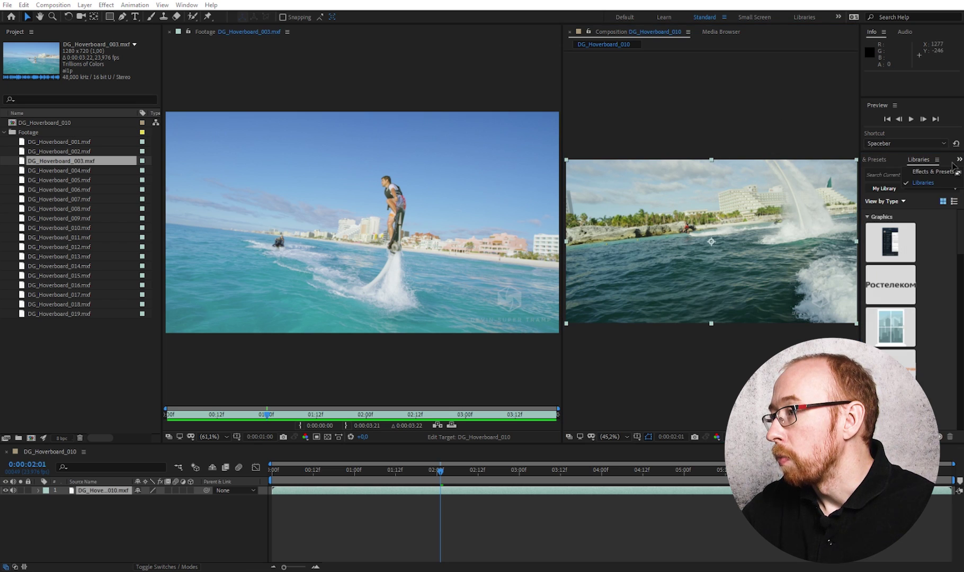
pyautogui.click(933, 171)
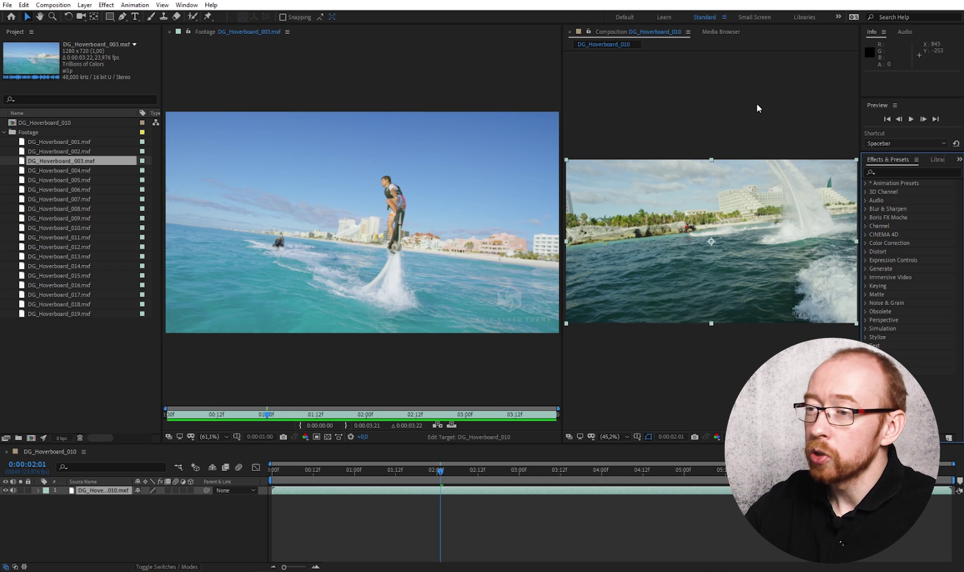
# - Reset the Standard workspace layout, confirming Yes in the reset dialog
pyautogui.click(705, 20)
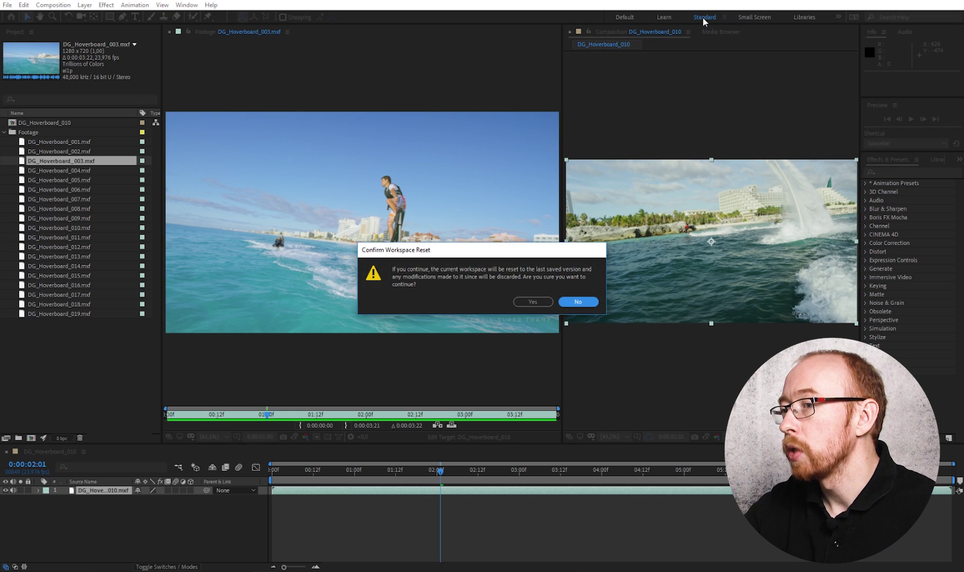
pyautogui.click(536, 302)
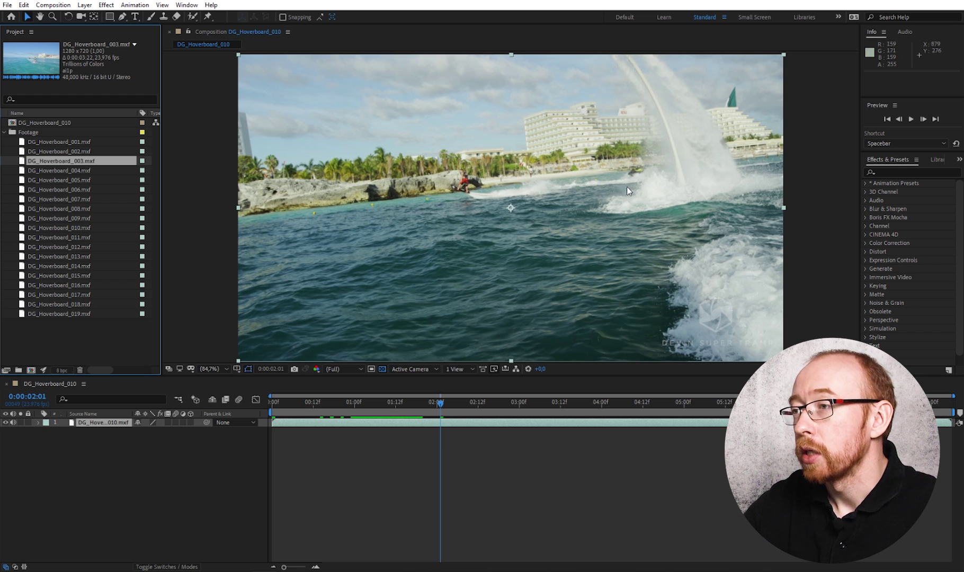
# - Zoom the composition view in and out with the period and comma keys, ending at 50%
pyautogui.press('/')
pyautogui.press('.')
pyautogui.press('.')
pyautogui.press(',')
pyautogui.press(',')
pyautogui.press(',')
pyautogui.press('.')
pyautogui.press('.')
pyautogui.press('.')
pyautogui.press('.')
pyautogui.press('.')
pyautogui.press('.')
pyautogui.press(',')
pyautogui.press(',')
pyautogui.press('.')
pyautogui.press(',')
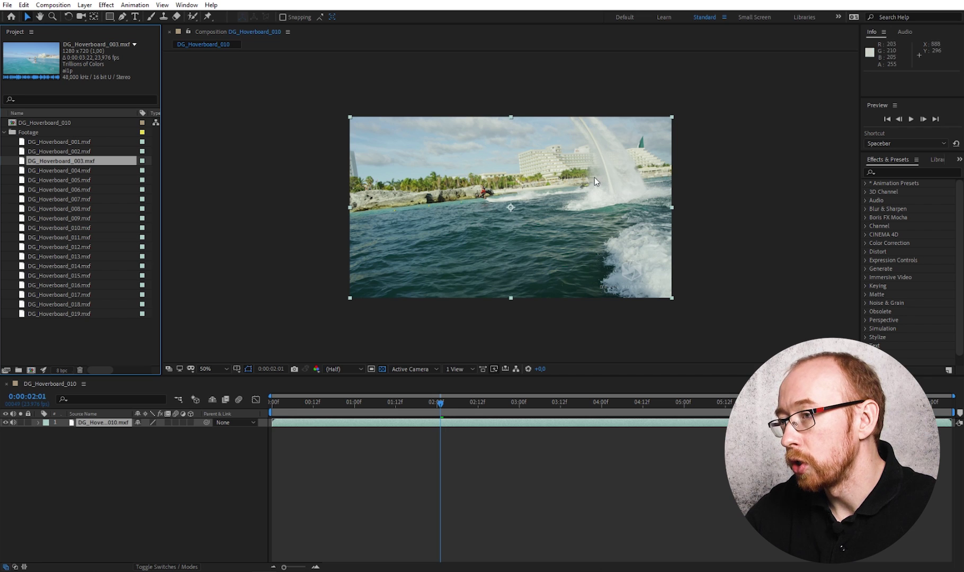
pyautogui.press('.')
pyautogui.press(',')
pyautogui.press(',')
pyautogui.press('.')
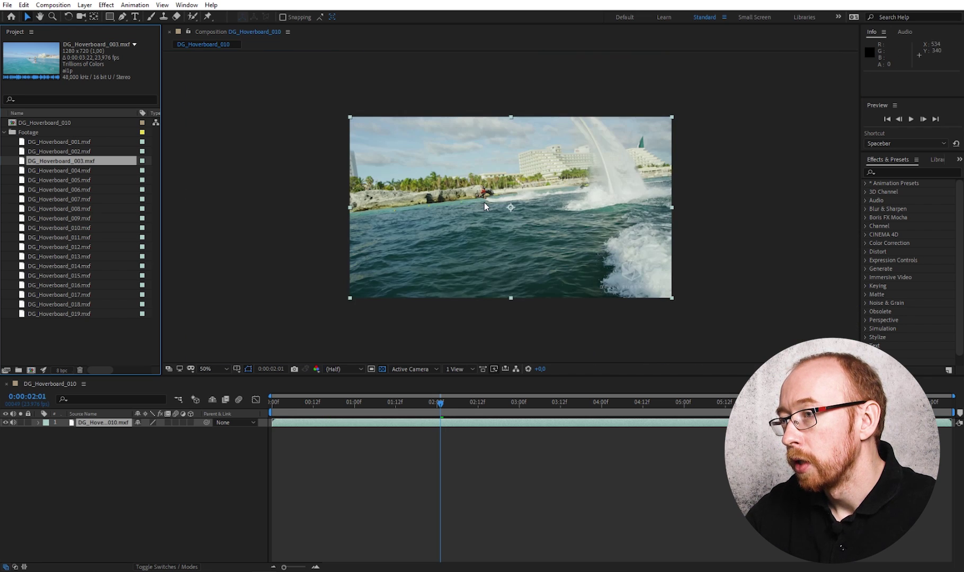
pyautogui.press(',')
pyautogui.press('.')
pyautogui.press(',')
pyautogui.press('.')
# - Pan around the frame, set viewer magnification to 50%, and select the Hand tool
pyautogui.moveTo(484, 205)
pyautogui.mouseDown()
pyautogui.moveTo(409, 181)
pyautogui.moveTo(485, 195)
pyautogui.mouseUp()
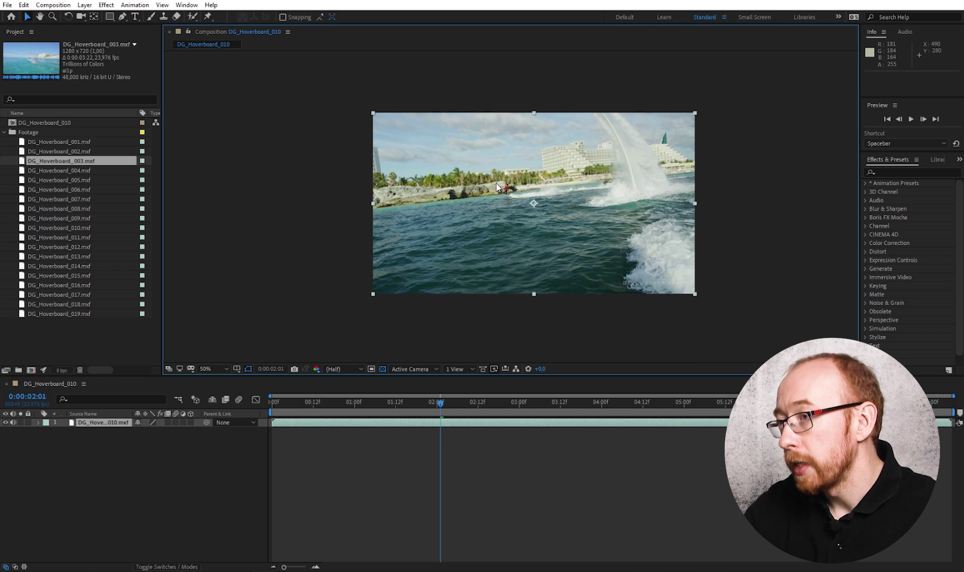
pyautogui.moveTo(517, 168)
pyautogui.mouseDown()
pyautogui.moveTo(652, 180)
pyautogui.moveTo(541, 168)
pyautogui.mouseUp()
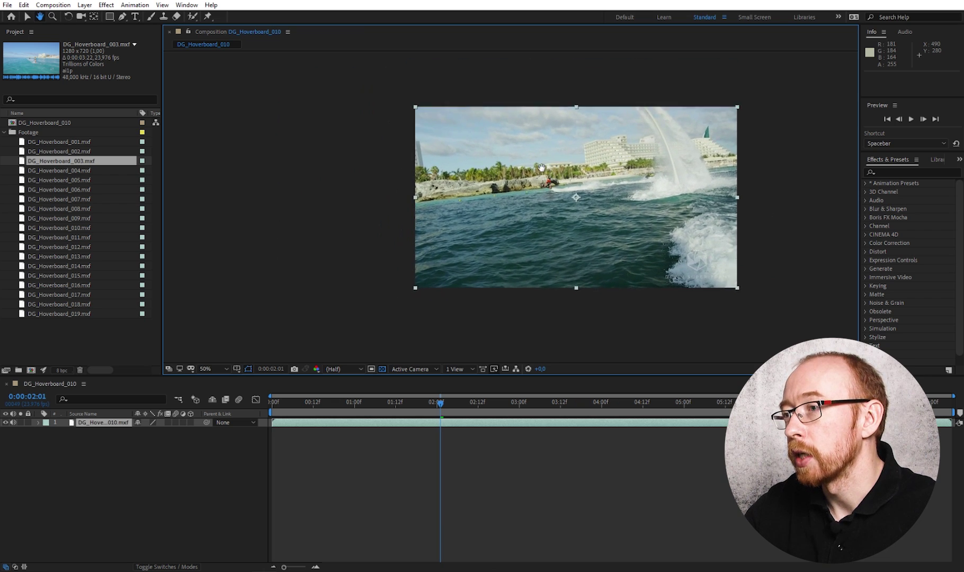
pyautogui.moveTo(542, 168); pyautogui.dragTo(484, 162)
pyautogui.click(209, 370)
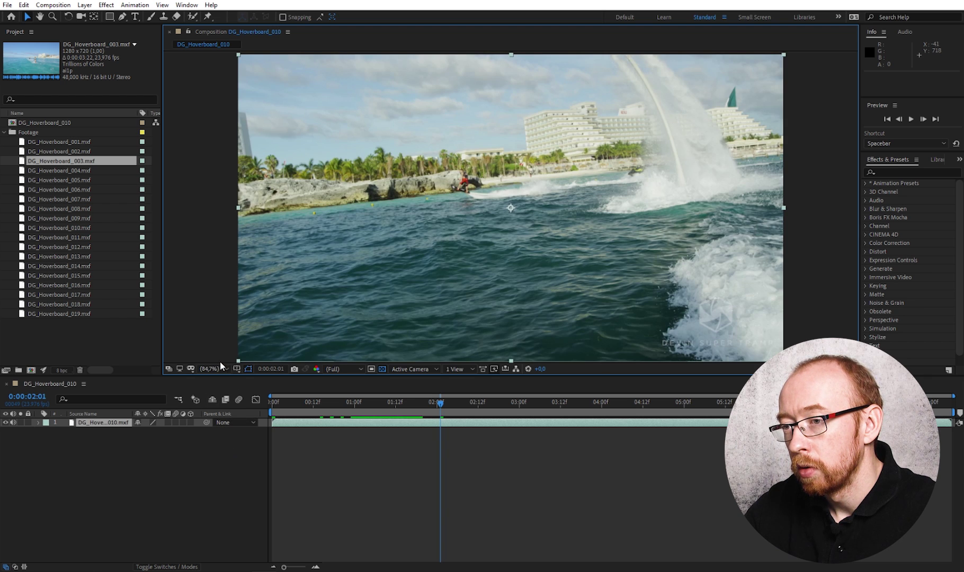
pyautogui.click(212, 369)
pyautogui.click(212, 470)
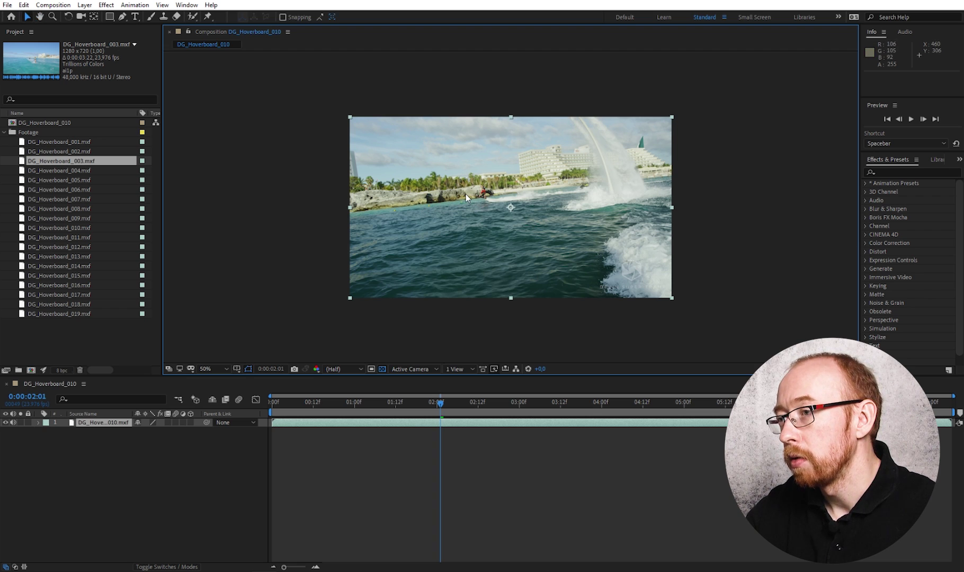
pyautogui.press('h')
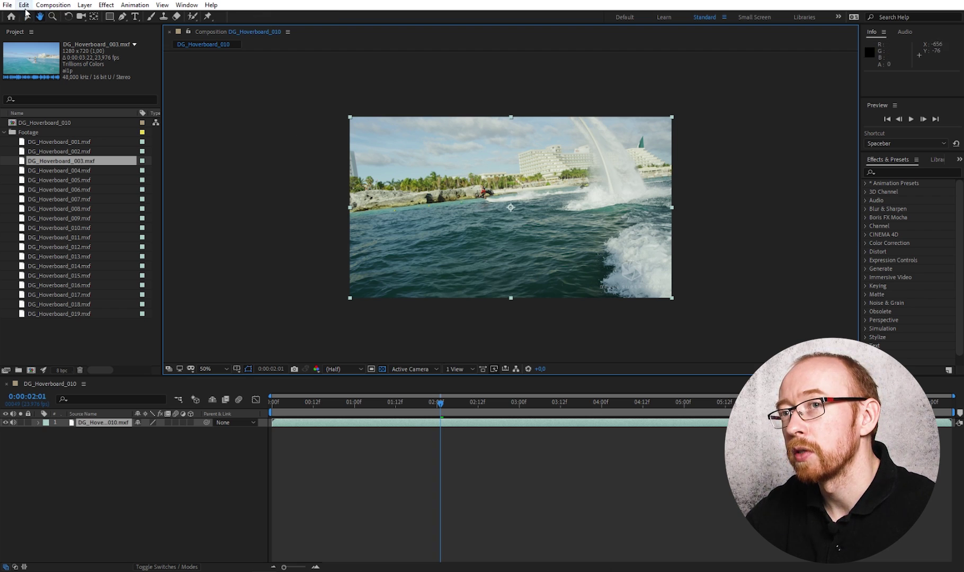
pyautogui.moveTo(491, 190)
pyautogui.mouseDown()
pyautogui.moveTo(439, 162)
pyautogui.moveTo(534, 166)
pyautogui.mouseUp()
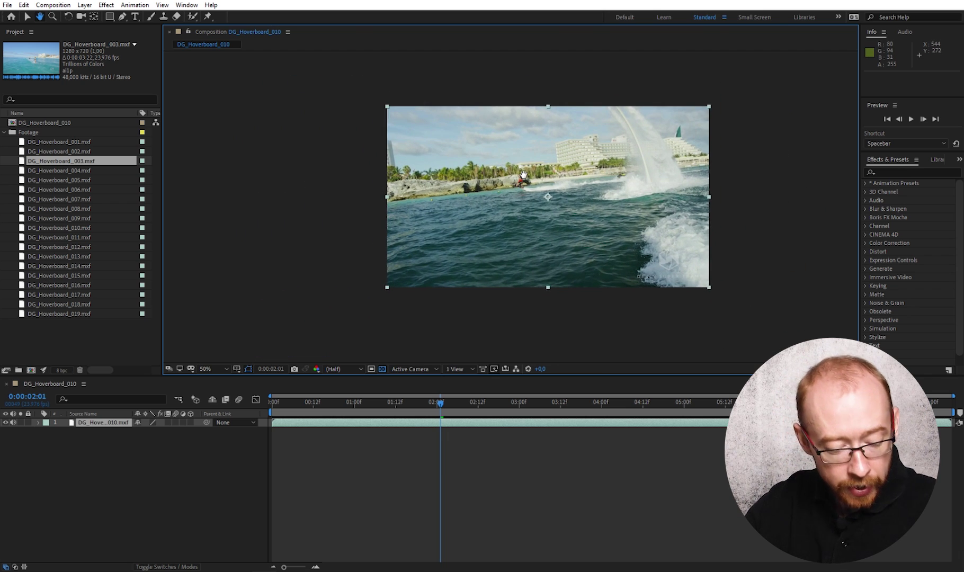
pyautogui.press('v')
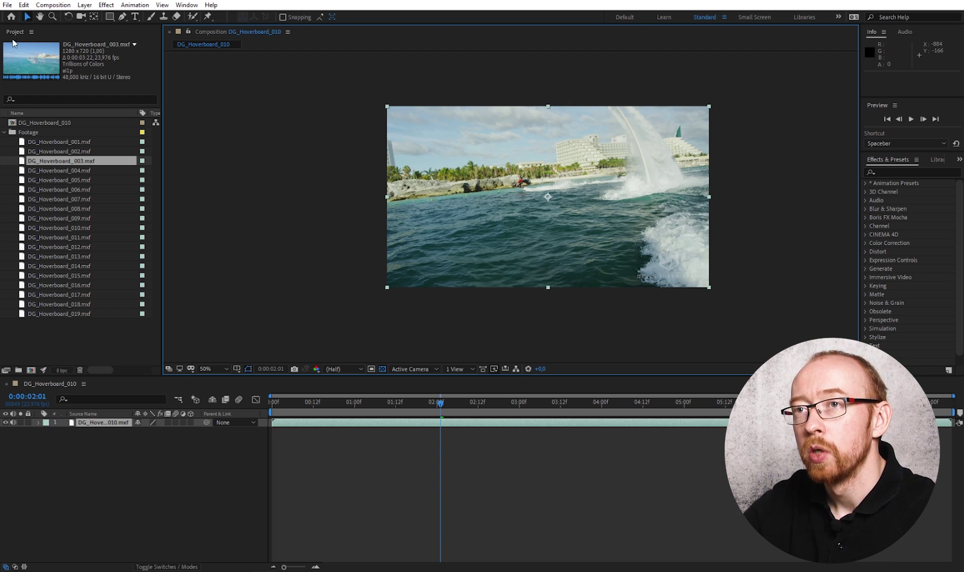
pyautogui.click(11, 18)
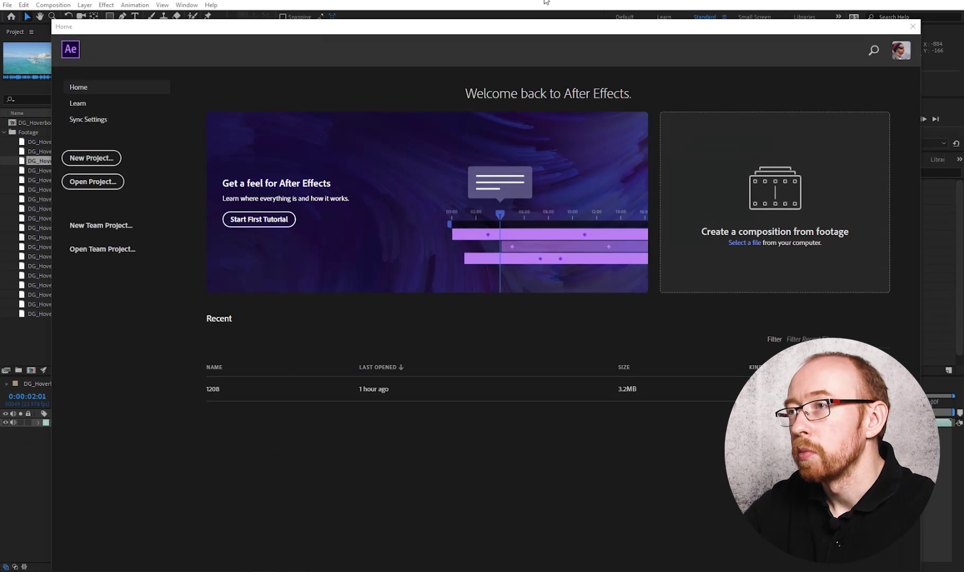
pyautogui.click(914, 28)
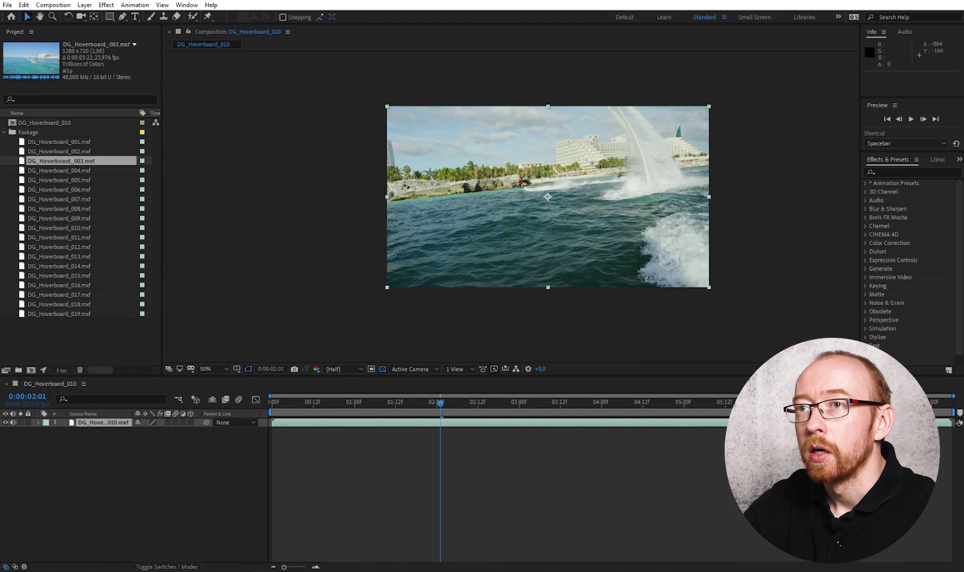
pyautogui.moveTo(498, 179)
pyautogui.mouseDown()
pyautogui.moveTo(542, 165)
pyautogui.moveTo(532, 174)
pyautogui.mouseUp()
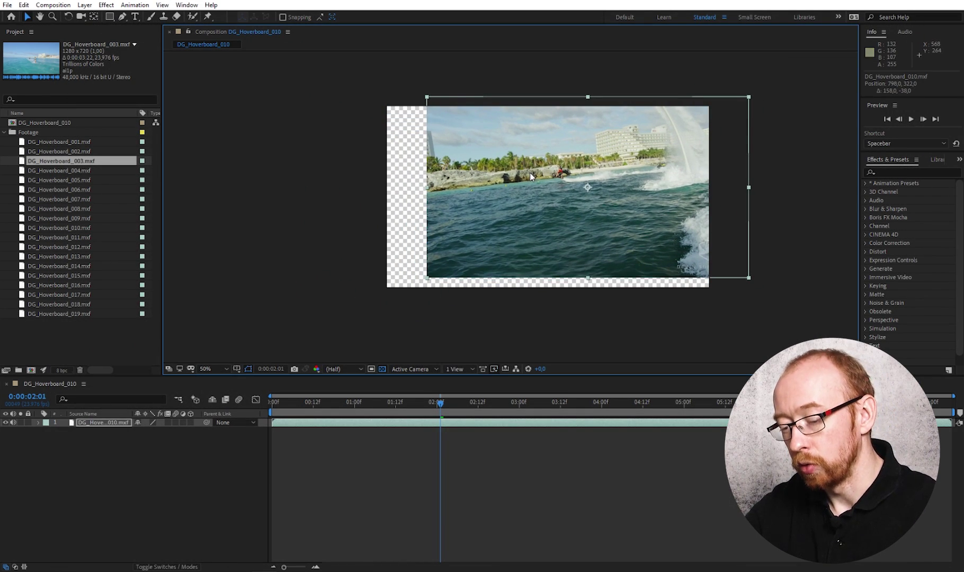
pyautogui.hotkey('ctrl', 'z')
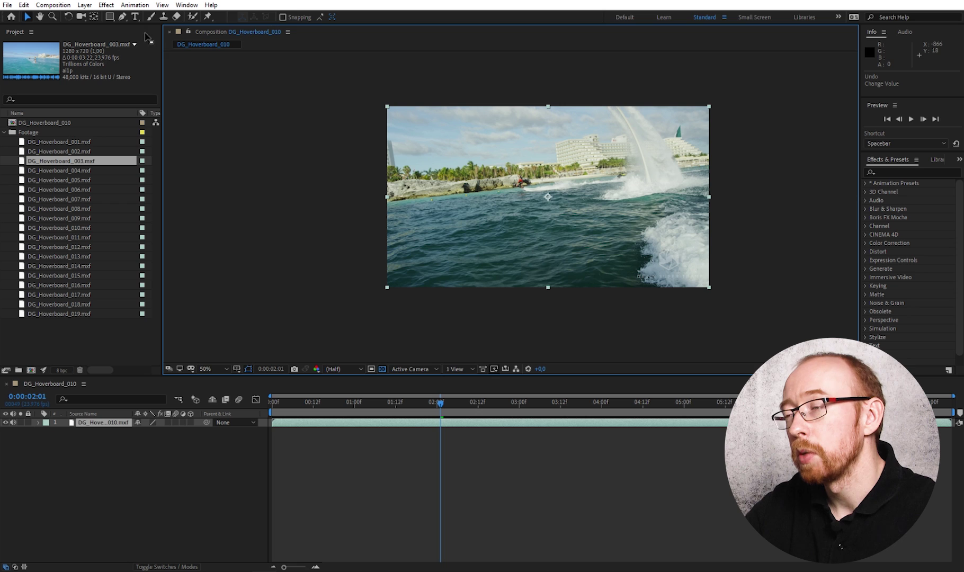
pyautogui.click(39, 17)
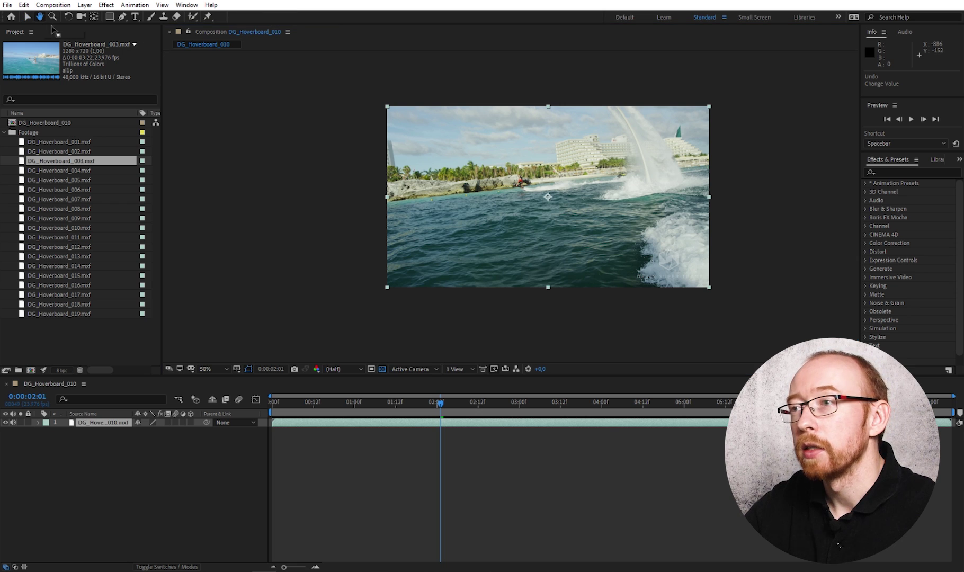
pyautogui.moveTo(479, 178)
pyautogui.mouseDown()
pyautogui.moveTo(277, 207)
pyautogui.moveTo(453, 138)
pyautogui.moveTo(615, 122)
pyautogui.moveTo(339, 147)
pyautogui.moveTo(464, 147)
pyautogui.moveTo(373, 157)
pyautogui.mouseUp()
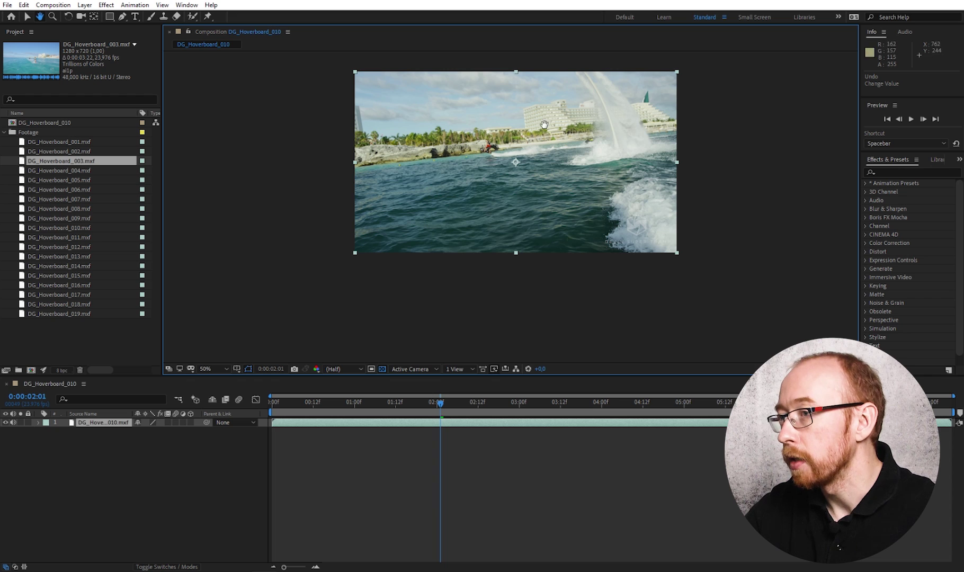
pyautogui.moveTo(512, 60)
pyautogui.mouseDown()
pyautogui.moveTo(517, 162)
pyautogui.moveTo(550, 78)
pyautogui.mouseUp()
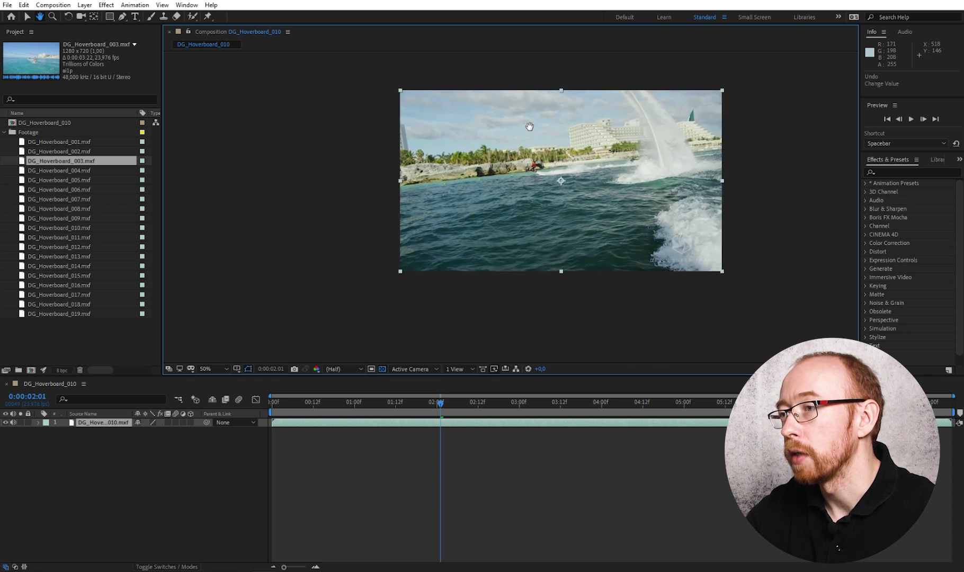
pyautogui.click(52, 16)
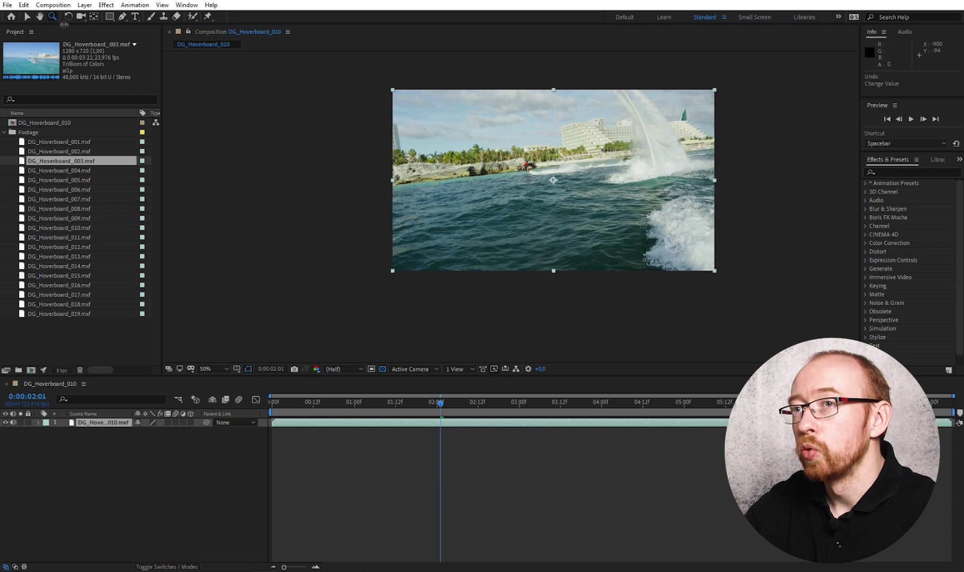
pyautogui.click(635, 175)
pyautogui.click(522, 179)
pyautogui.click(521, 178)
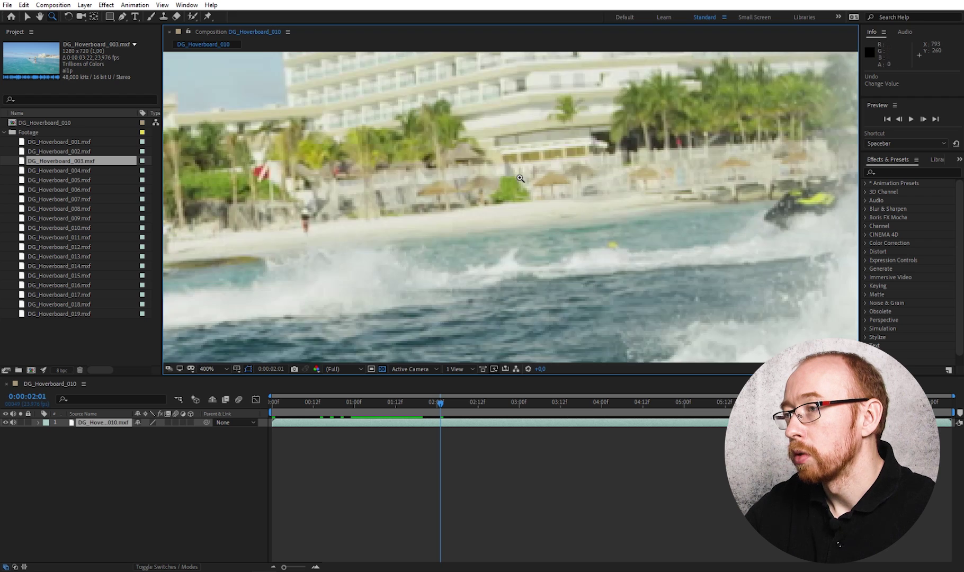
pyautogui.click(519, 184)
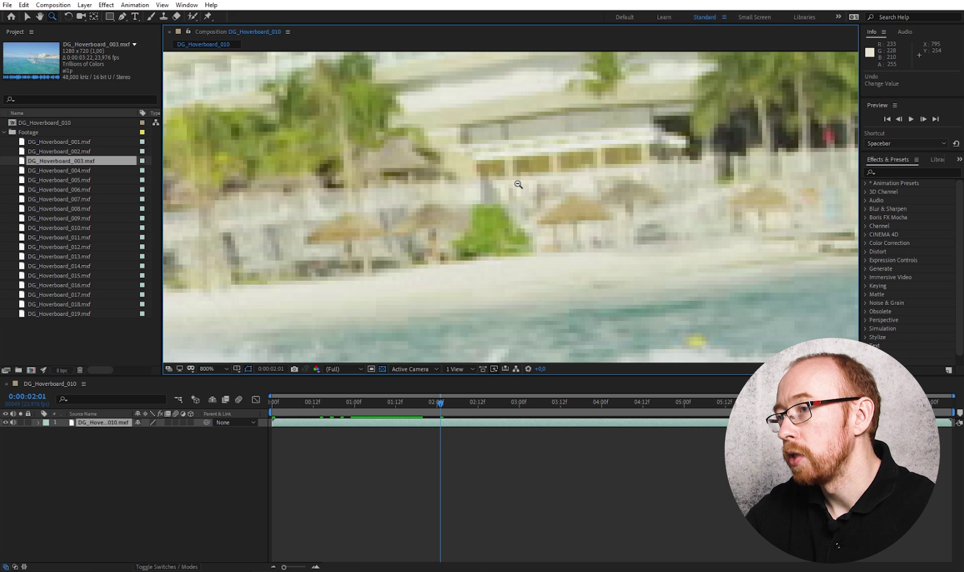
pyautogui.keyDown('alt'); pyautogui.click(519, 184); pyautogui.keyUp('alt')
pyautogui.keyDown('alt'); pyautogui.click(519, 185); pyautogui.keyUp('alt')
pyautogui.keyDown('alt'); pyautogui.click(518, 185); pyautogui.keyUp('alt')
pyautogui.keyDown('alt'); pyautogui.click(452, 249); pyautogui.keyUp('alt')
pyautogui.keyDown('alt'); pyautogui.click(453, 249); pyautogui.keyUp('alt')
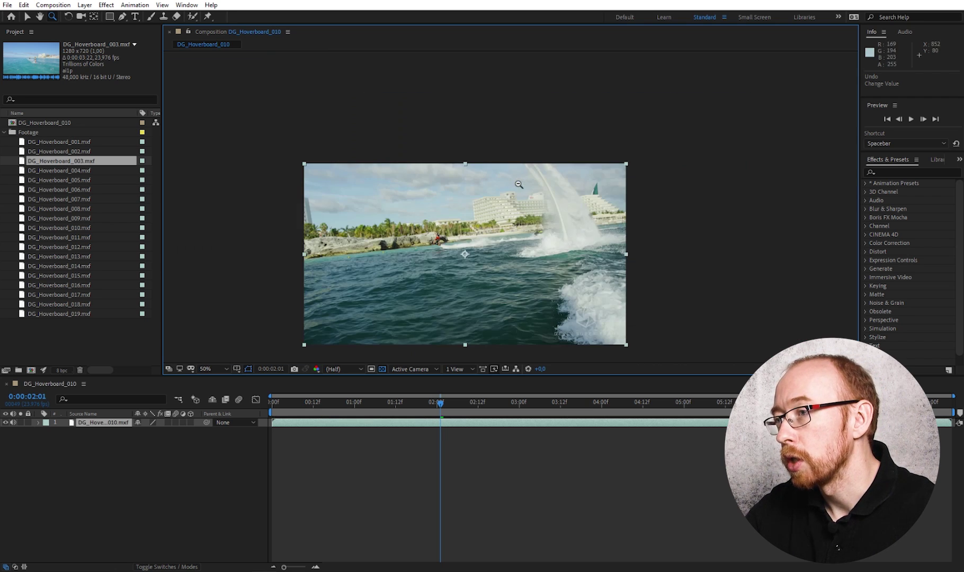
pyautogui.press('.')
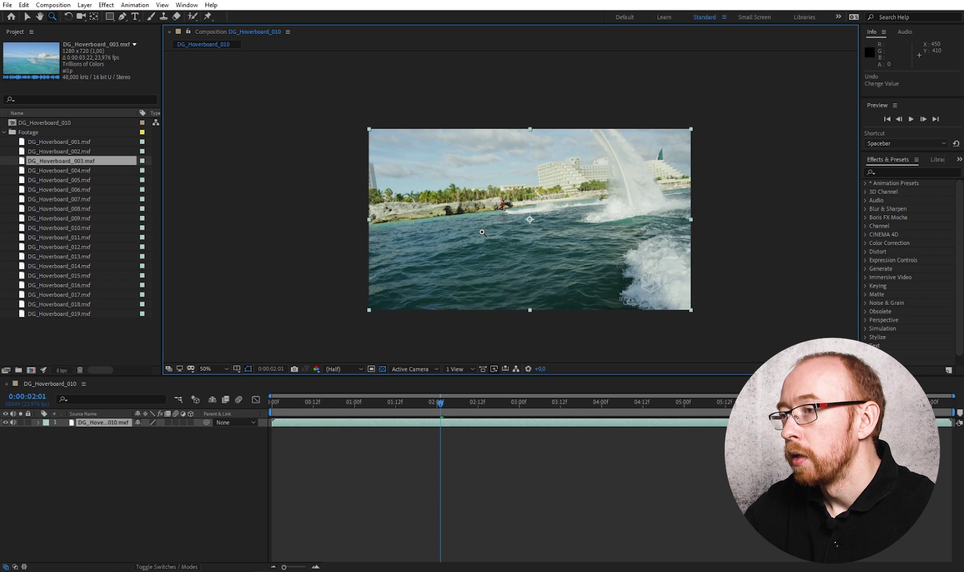
pyautogui.click(27, 17)
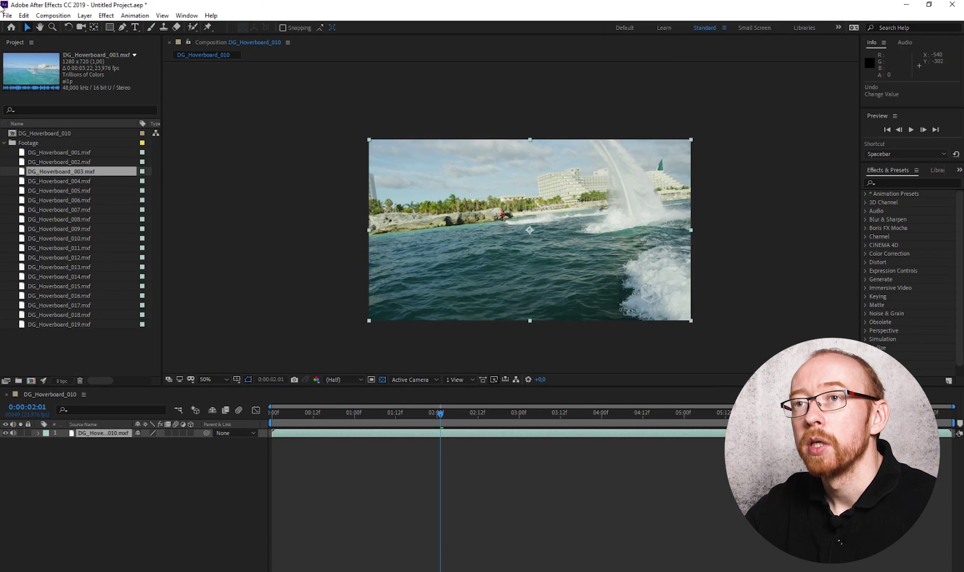
# - Use File > Save As to save the project on the Desktop as 'AE for Beginners.aep'
pyautogui.click(8, 15)
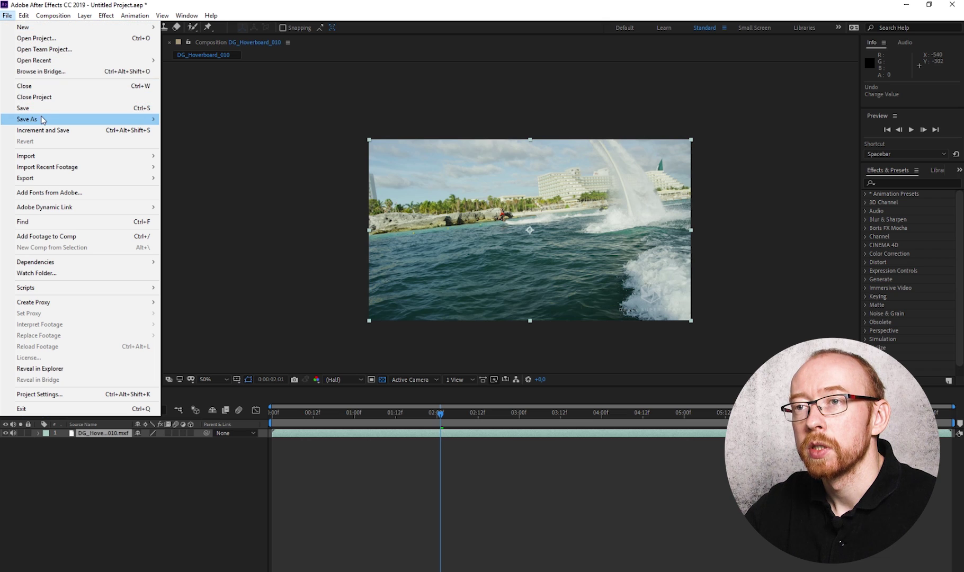
pyautogui.moveTo(43, 120)
pyautogui.click(204, 121)
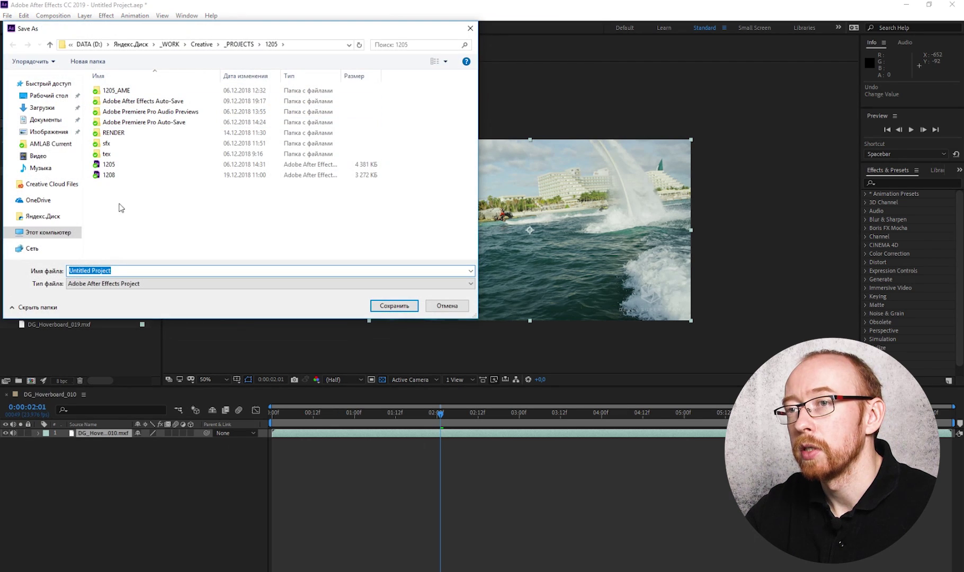
pyautogui.click(49, 95)
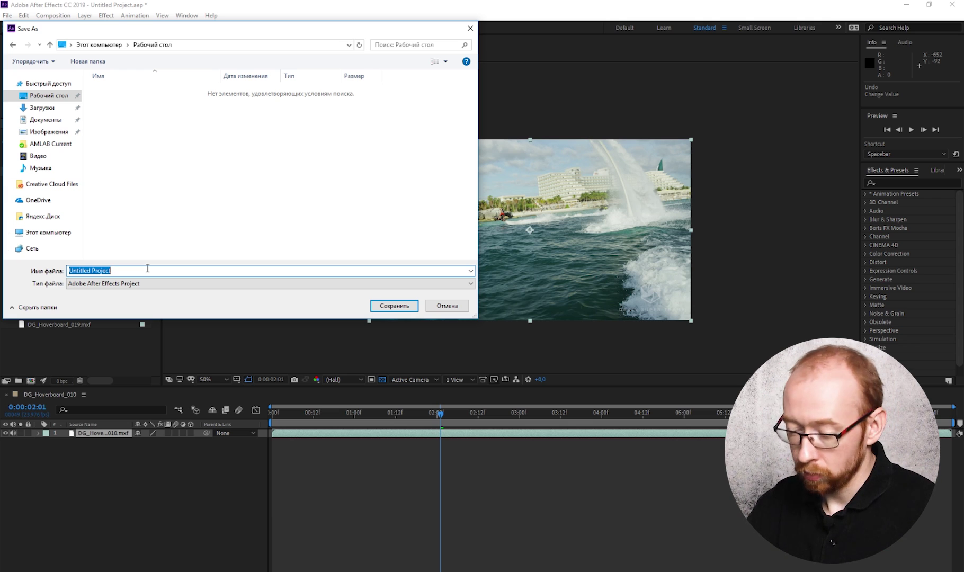
pyautogui.write('A')
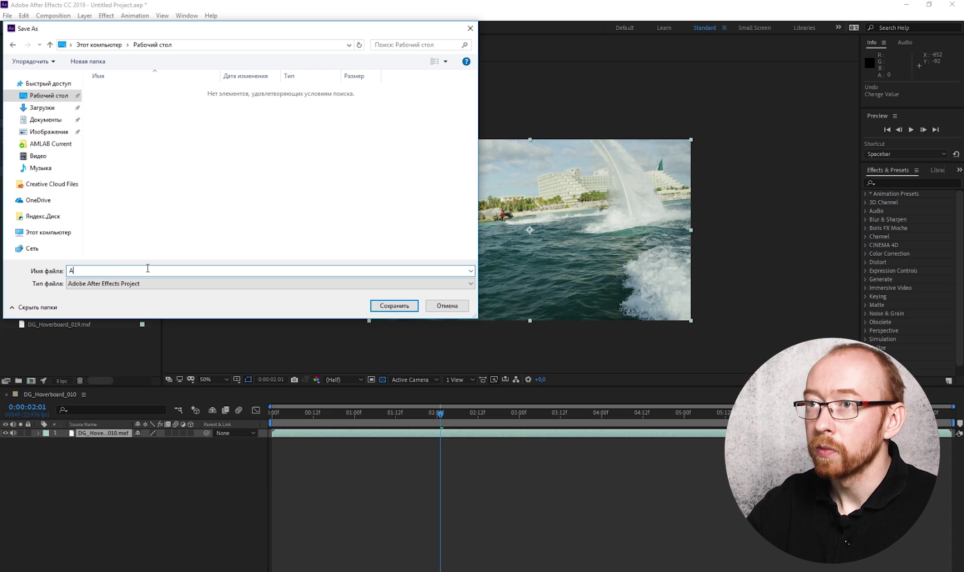
pyautogui.write('E')
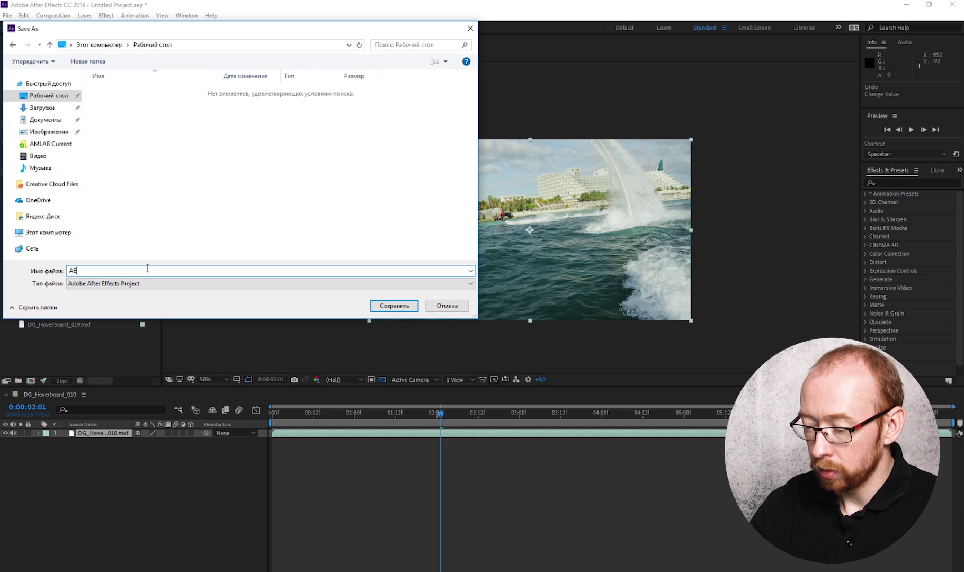
pyautogui.write(' for Beginners')
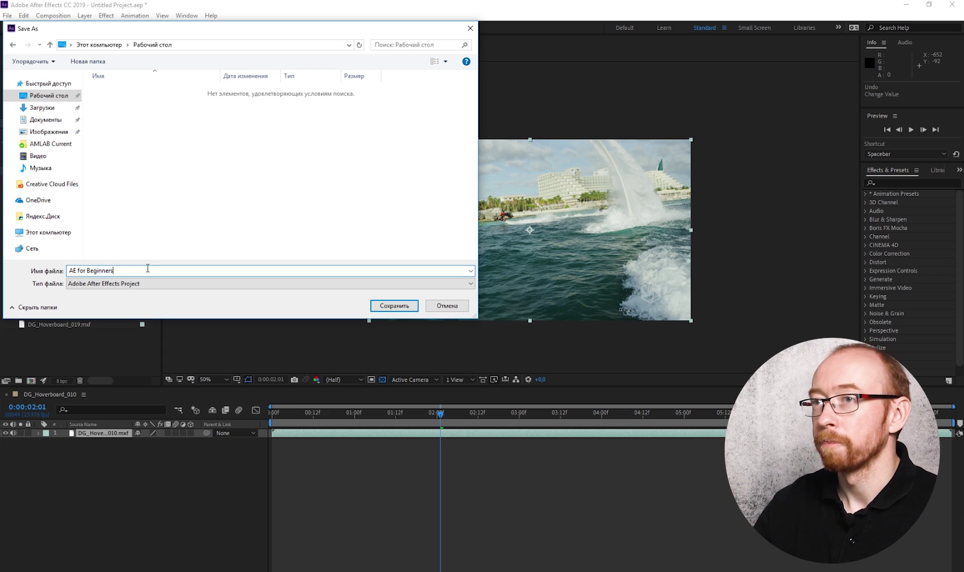
pyautogui.press('Return')
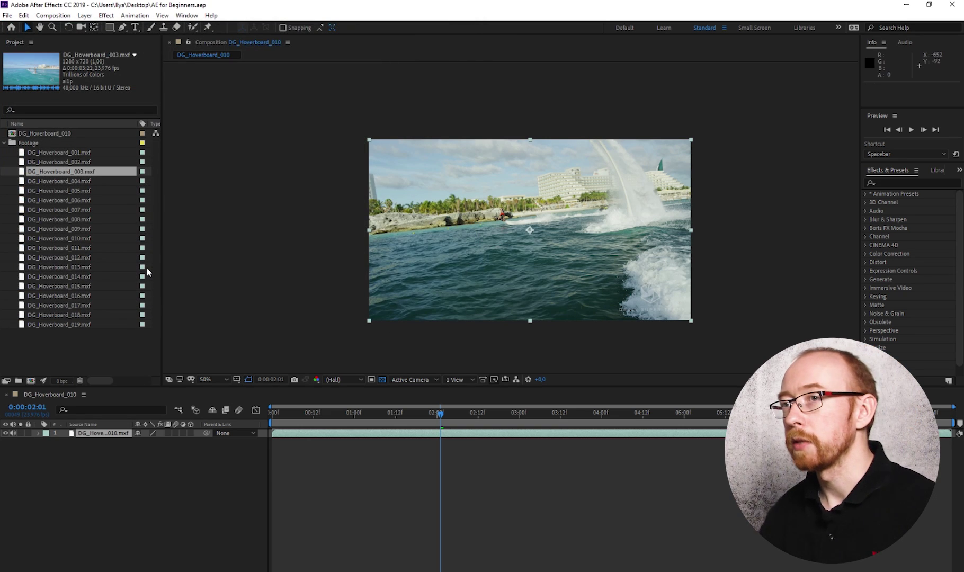
pyautogui.click(952, 4)
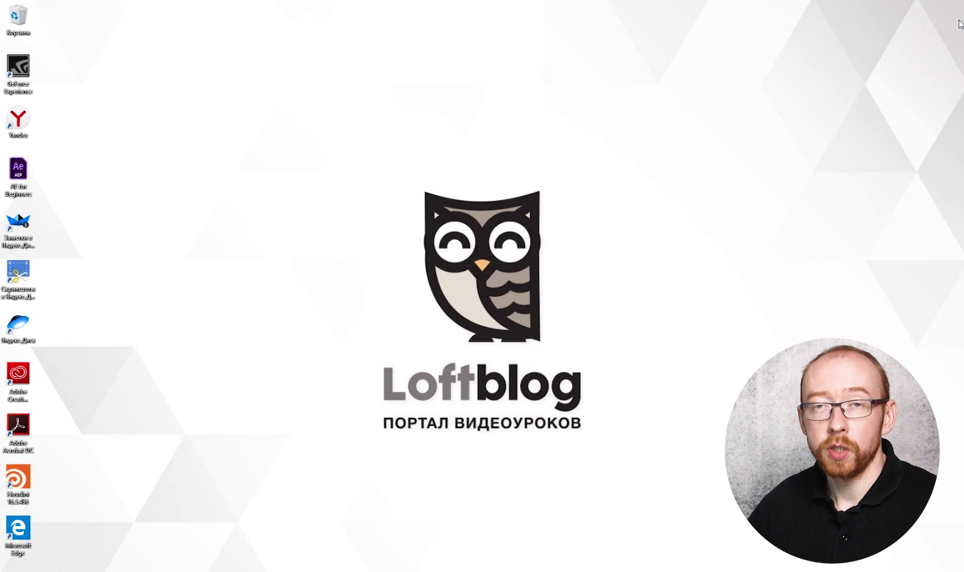